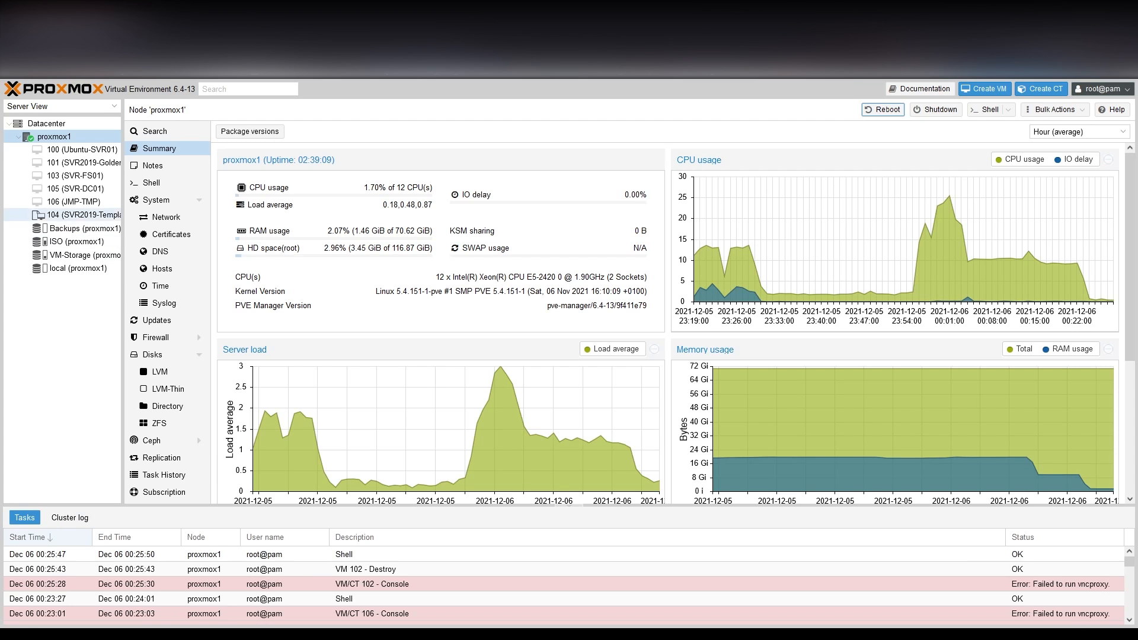
left_click(95, 202)
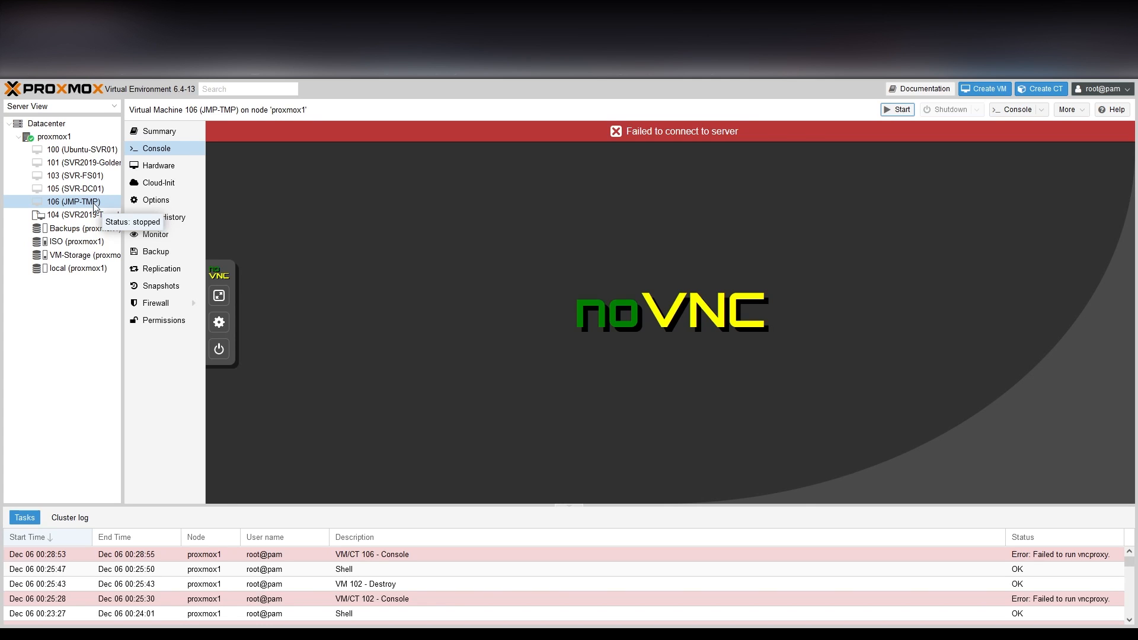
left_click(54, 137)
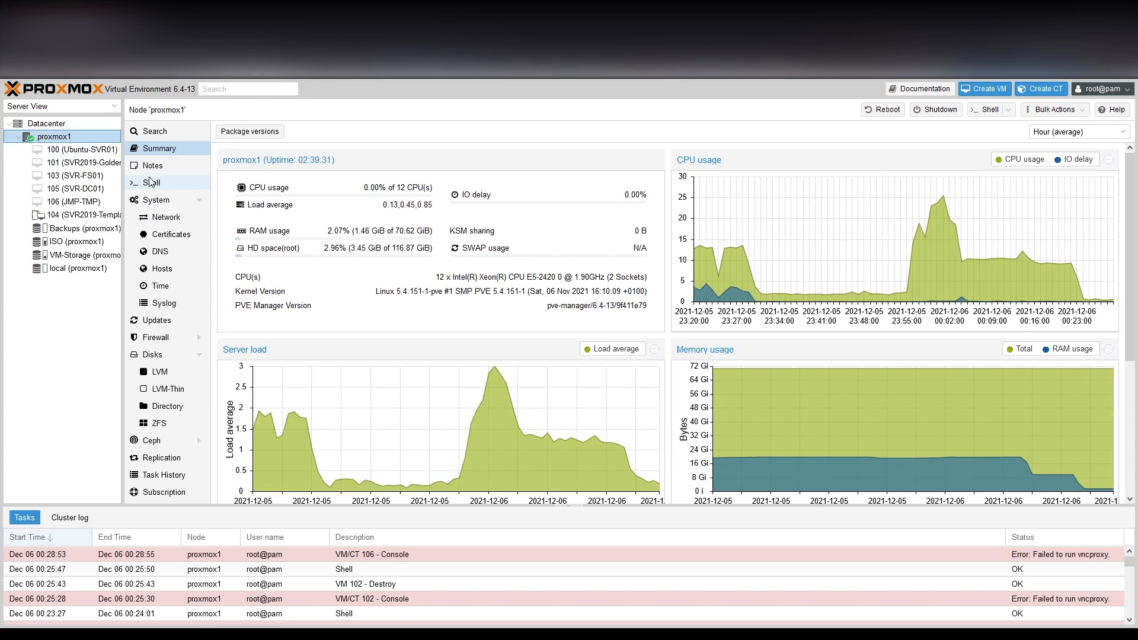
In the proxmox1 shell, run apt install ifupdown2 (already newest) and list the node's network interfaces.
left_click(150, 182)
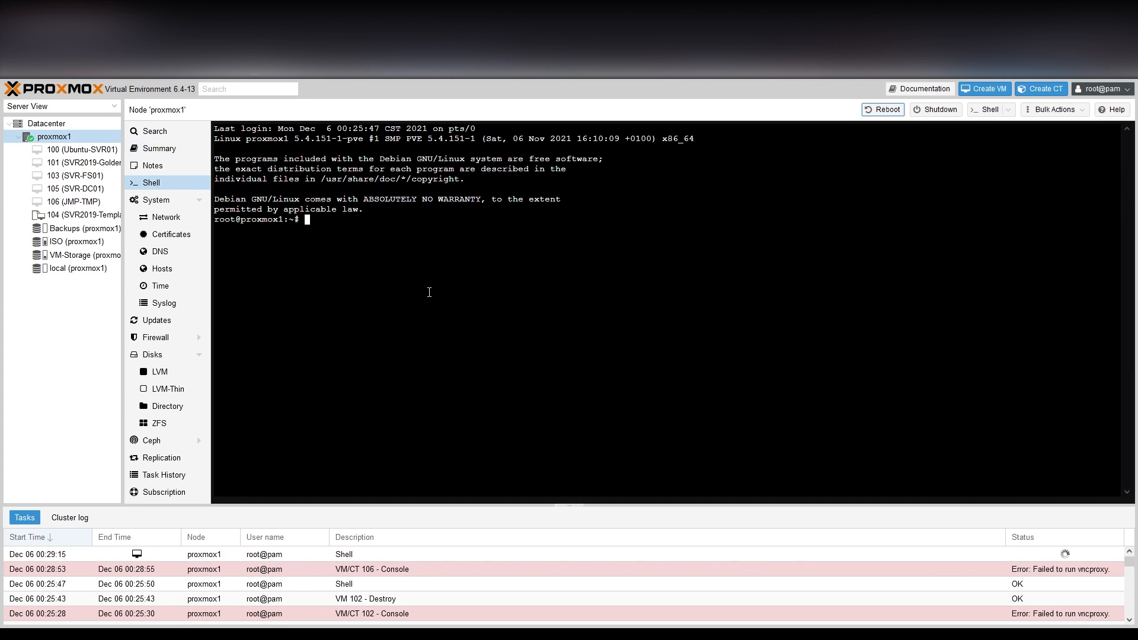
type("apt install ifupdown2")
key("Return")
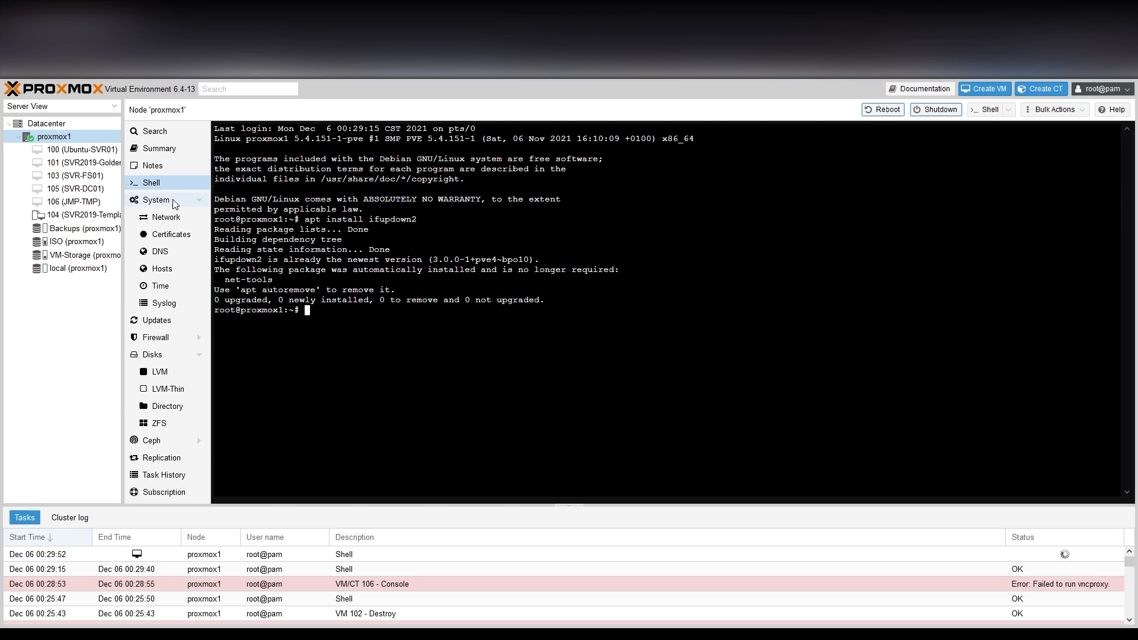
left_click(169, 217)
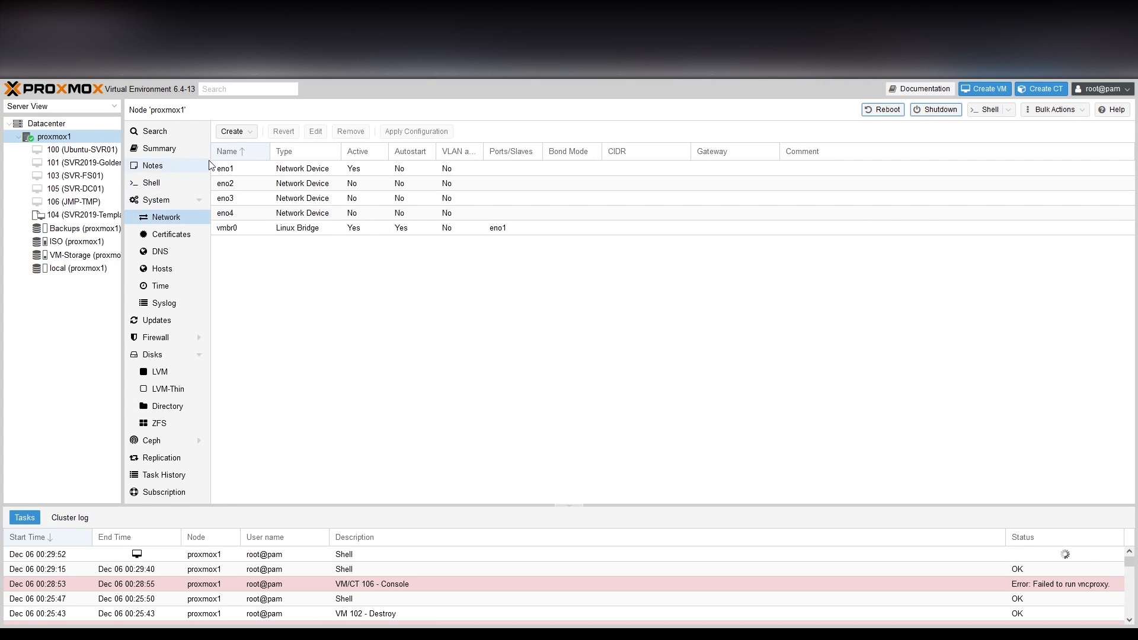
Create a new Linux bridge named vmbr1 on proxmox1.
left_click(232, 132)
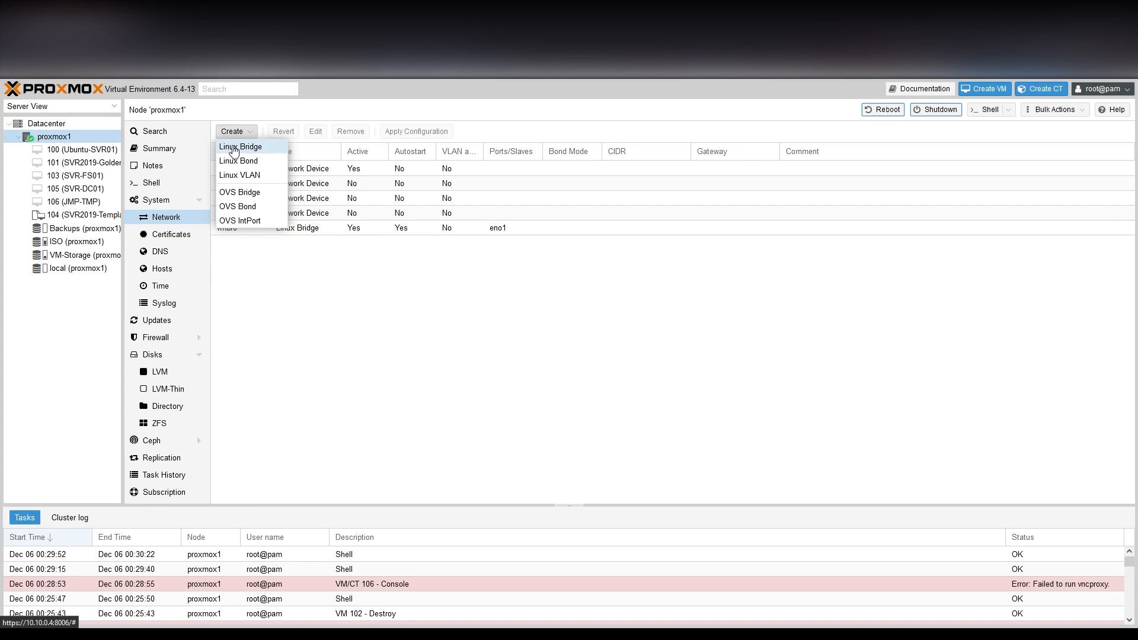
left_click(234, 147)
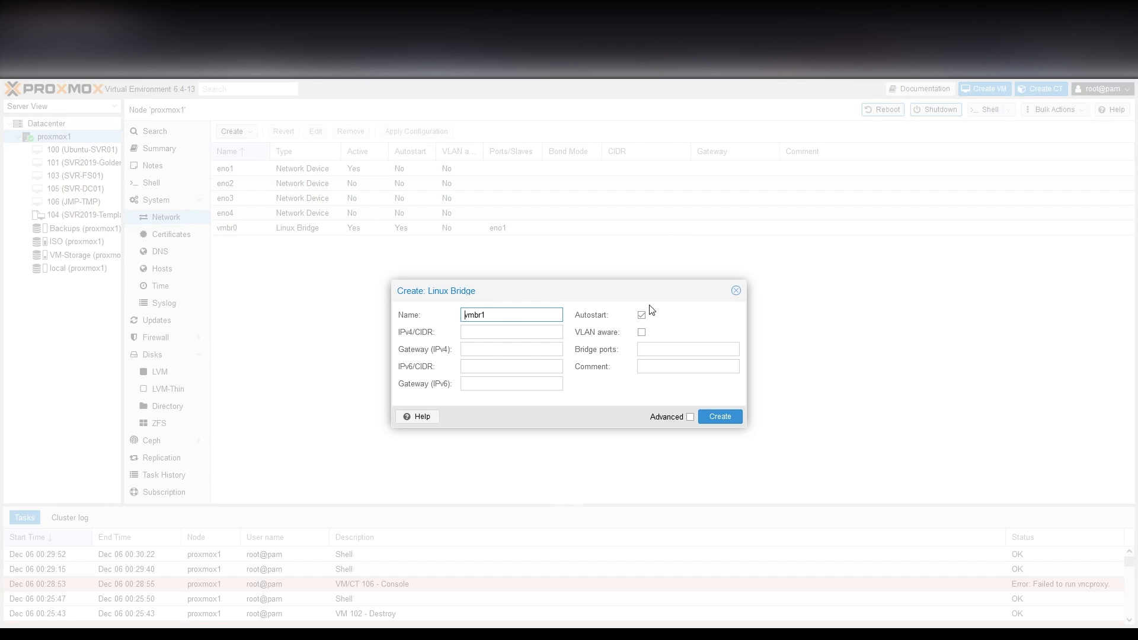
left_click(720, 416)
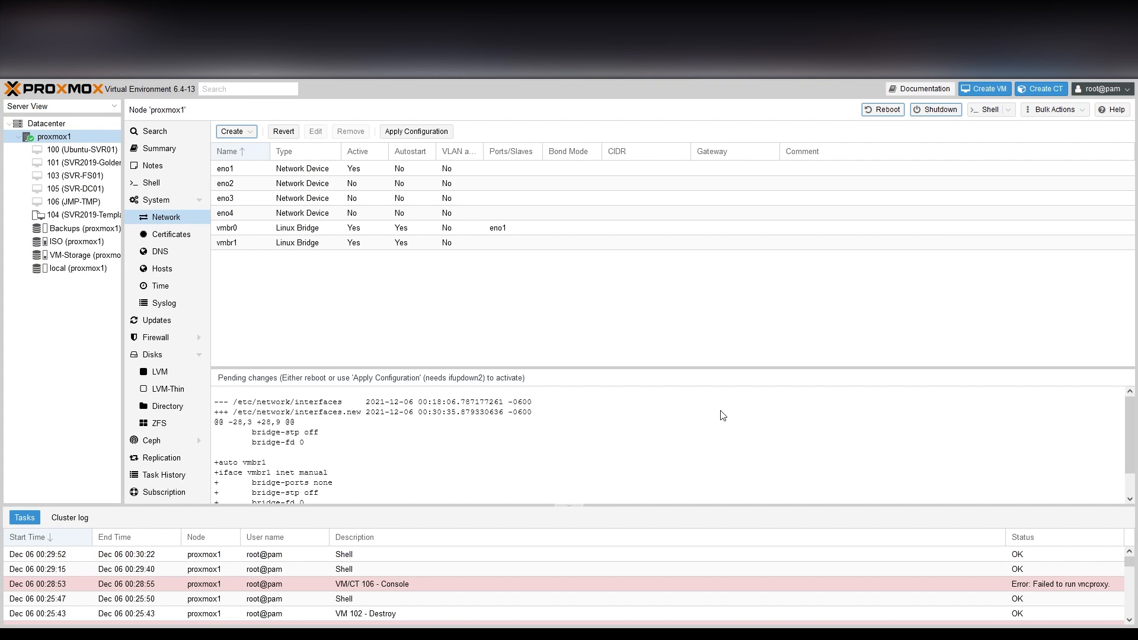
Apply the pending network configuration so vmbr1 becomes active.
left_click(420, 133)
left_click(534, 378)
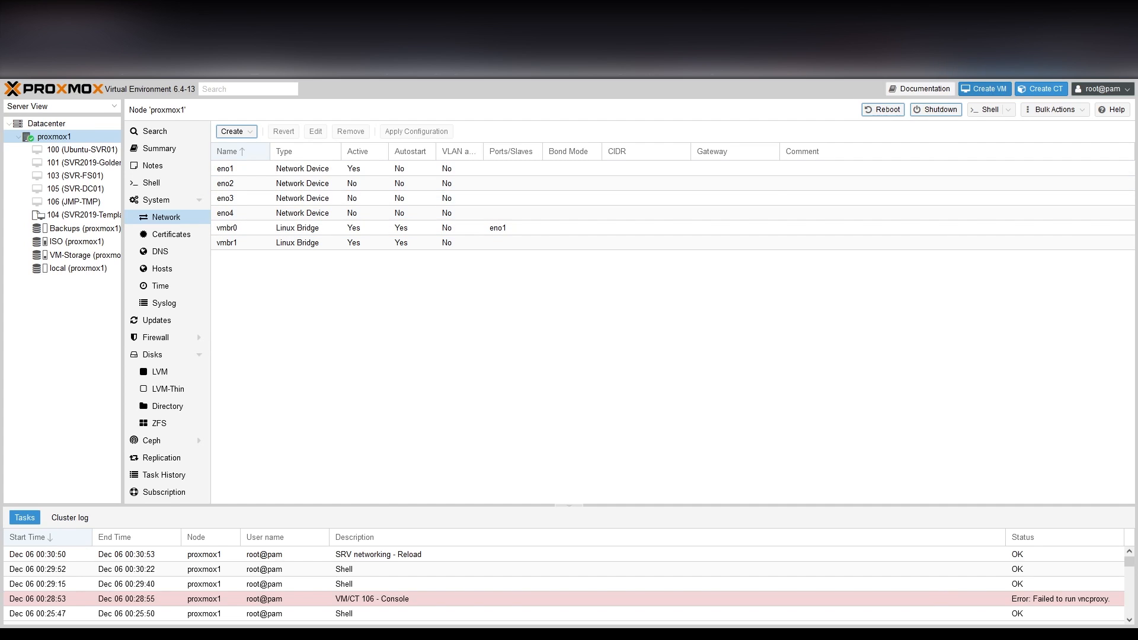
left_click(973, 91)
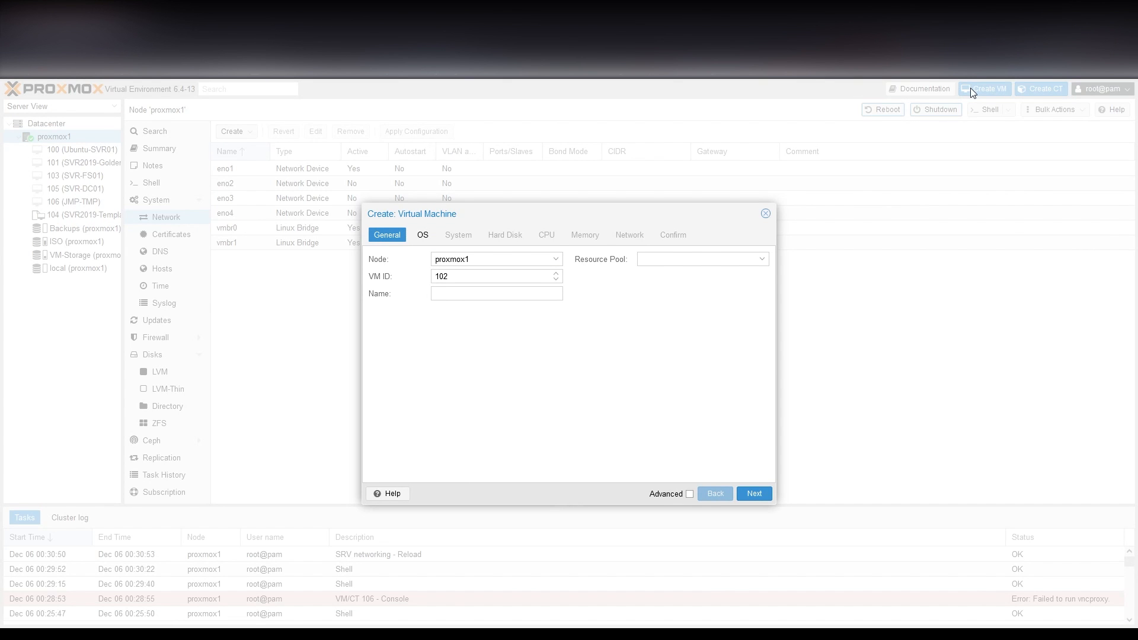
Name the new VM pfSense and enable start at boot with startup order 1.
left_click(461, 294)
type("pfSense")
left_click(690, 494)
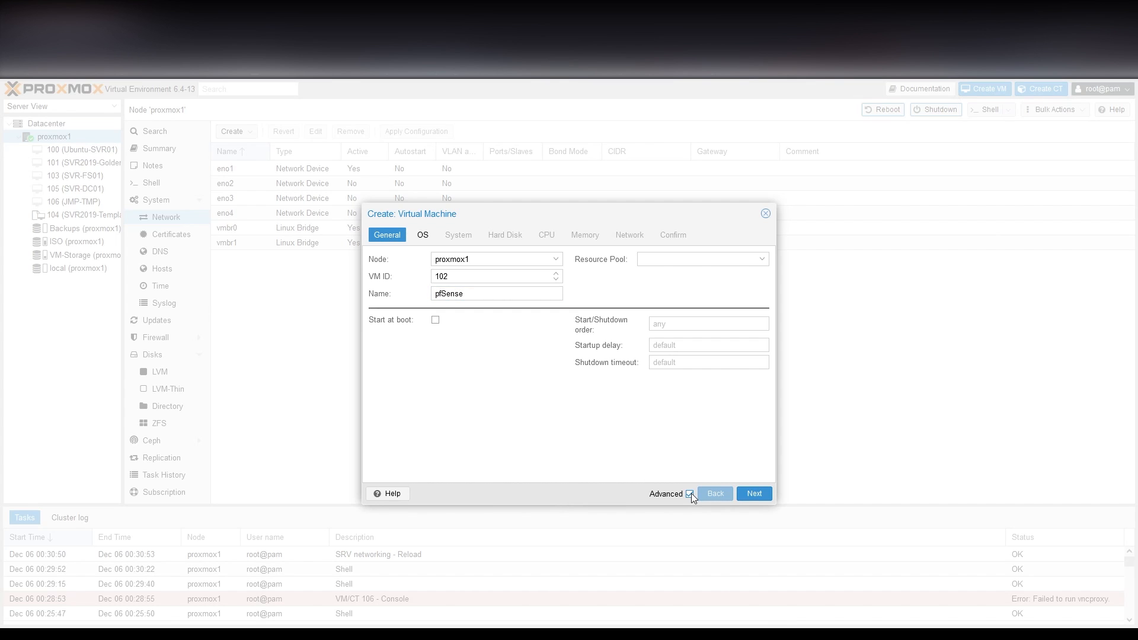
left_click(435, 321)
left_click(678, 324)
type("1")
Select the pfSense installer ISO as the VM's boot media.
left_click(754, 494)
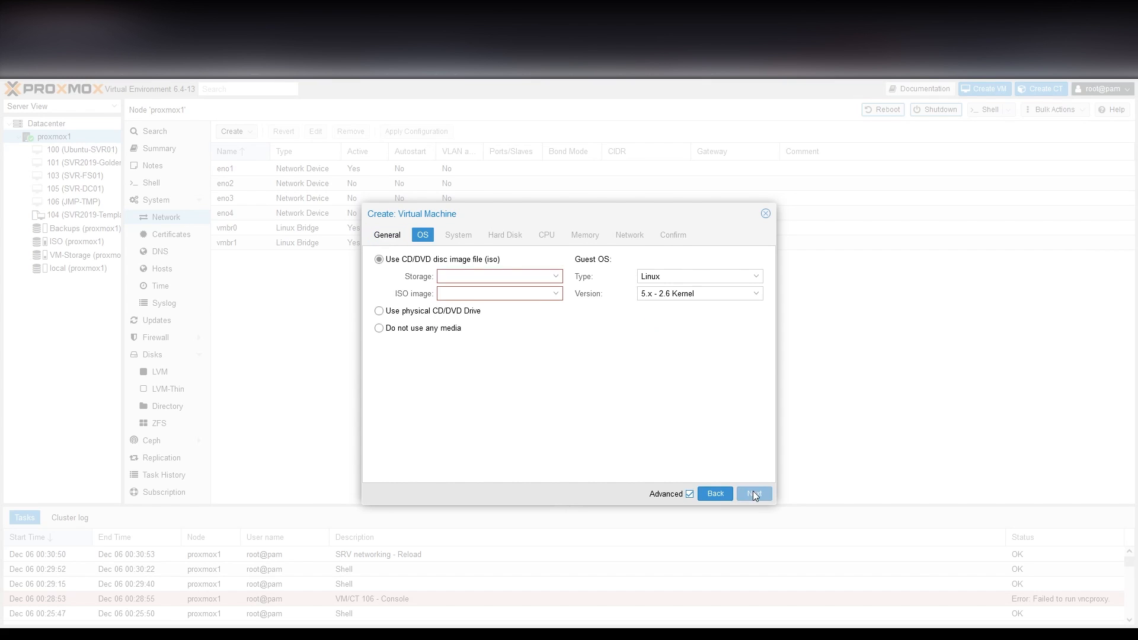
left_click(547, 293)
left_click(545, 445)
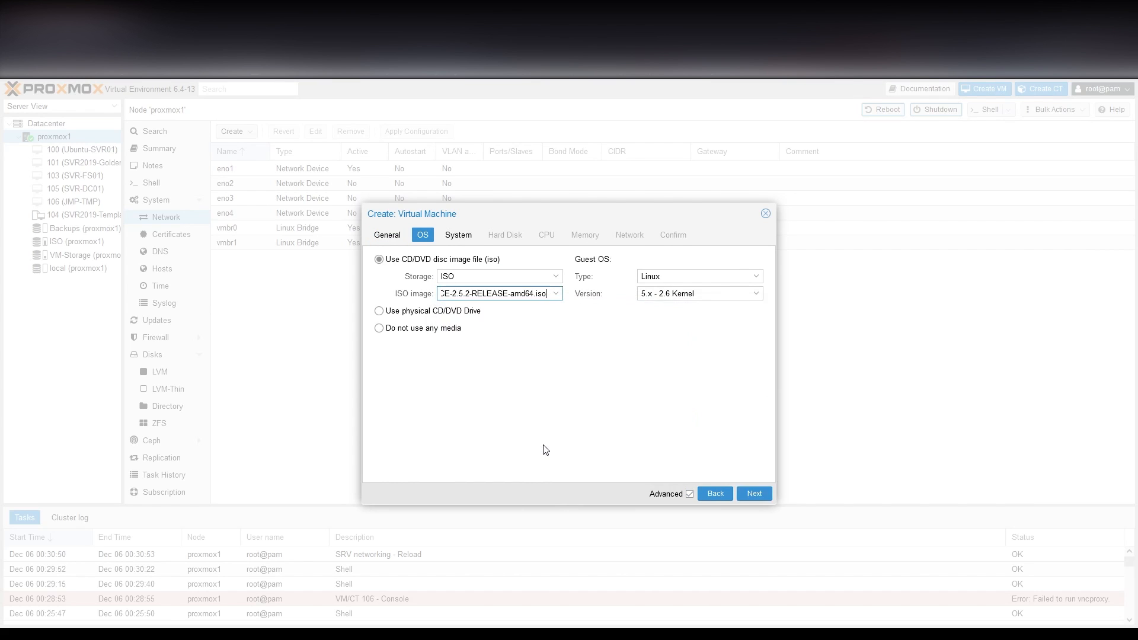
left_click(756, 493)
left_click(755, 493)
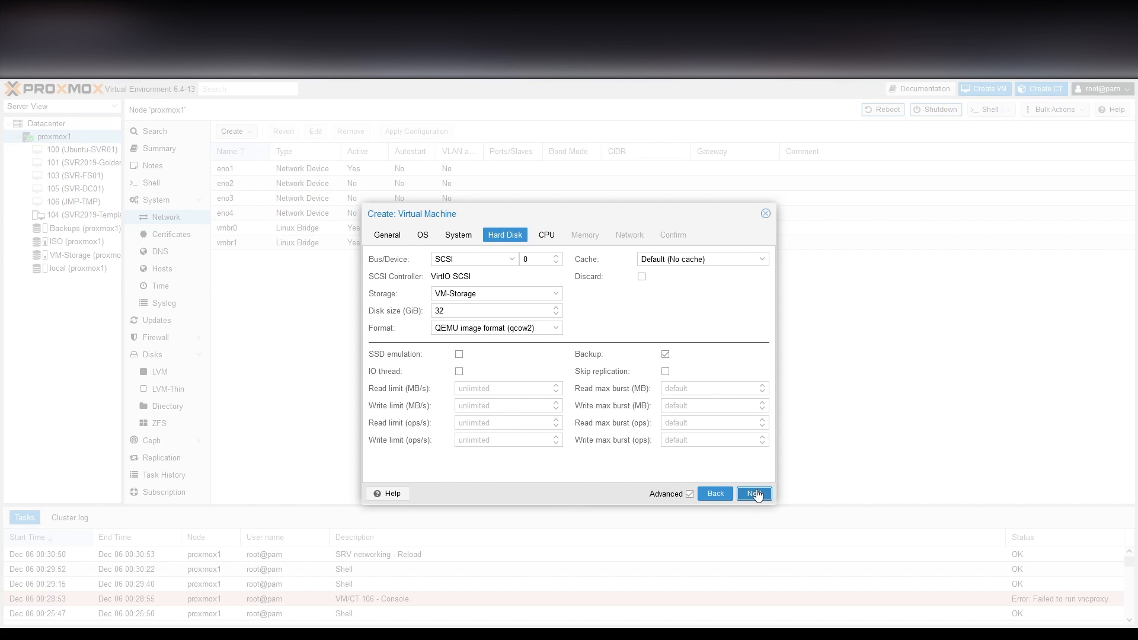
Set the VM disk size to 12 GiB, keeping default CPU and memory.
double_click(470, 314)
type("12")
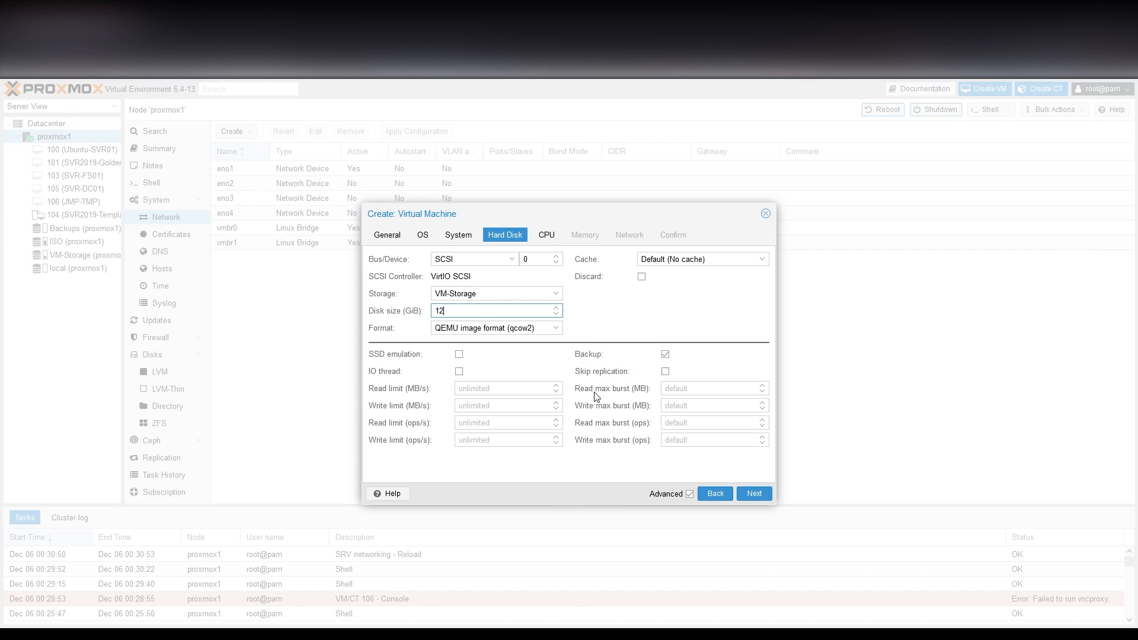
left_click(760, 496)
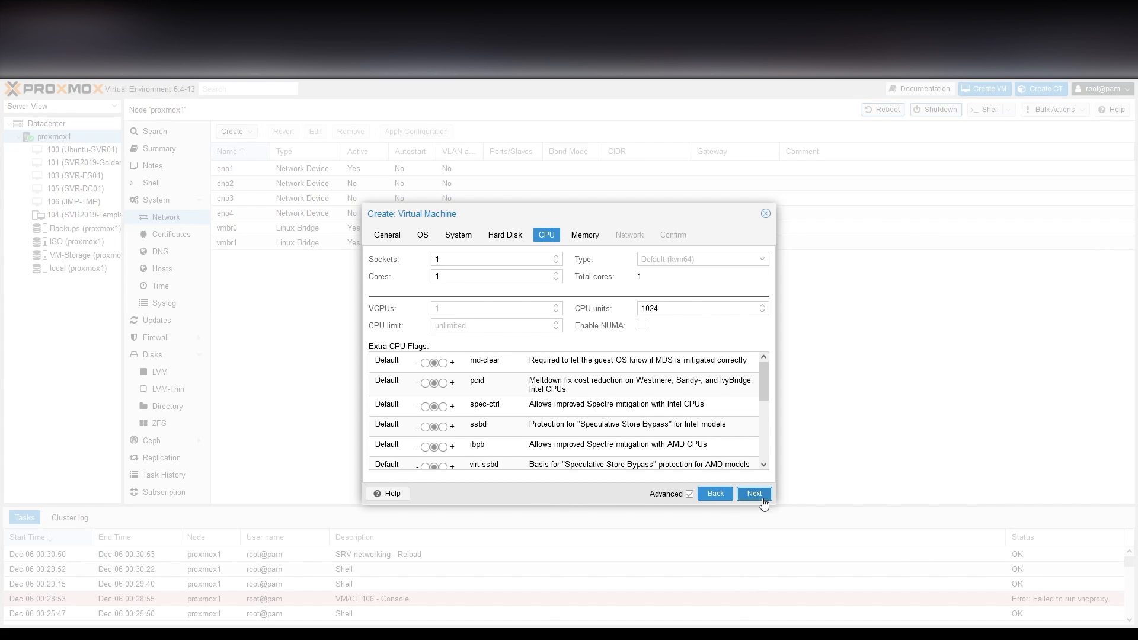
left_click(763, 501)
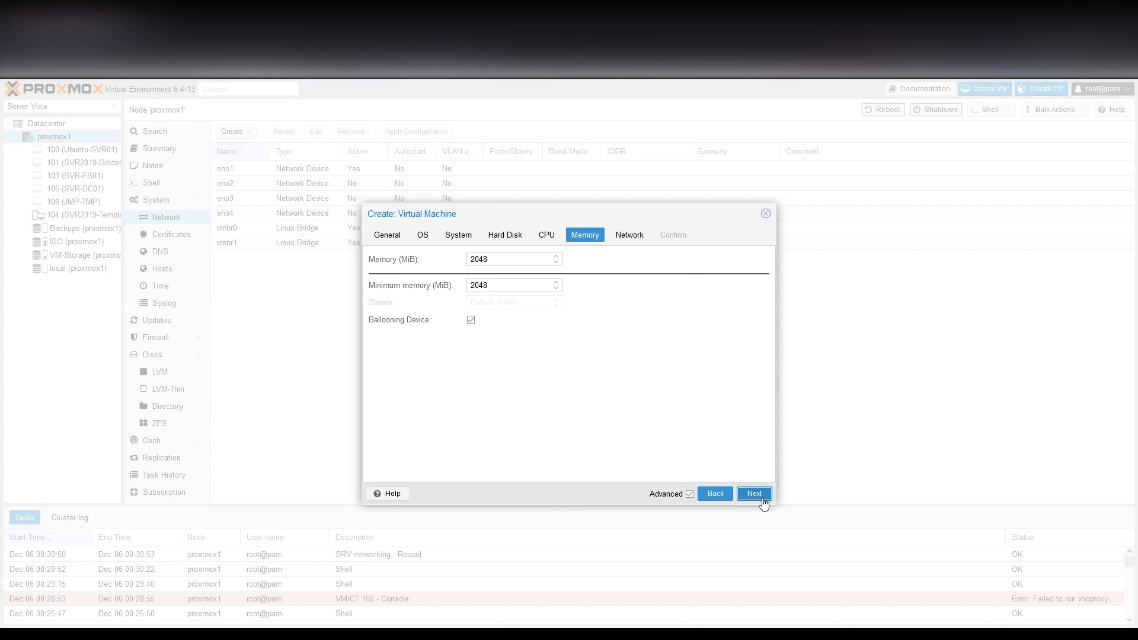
left_click(763, 501)
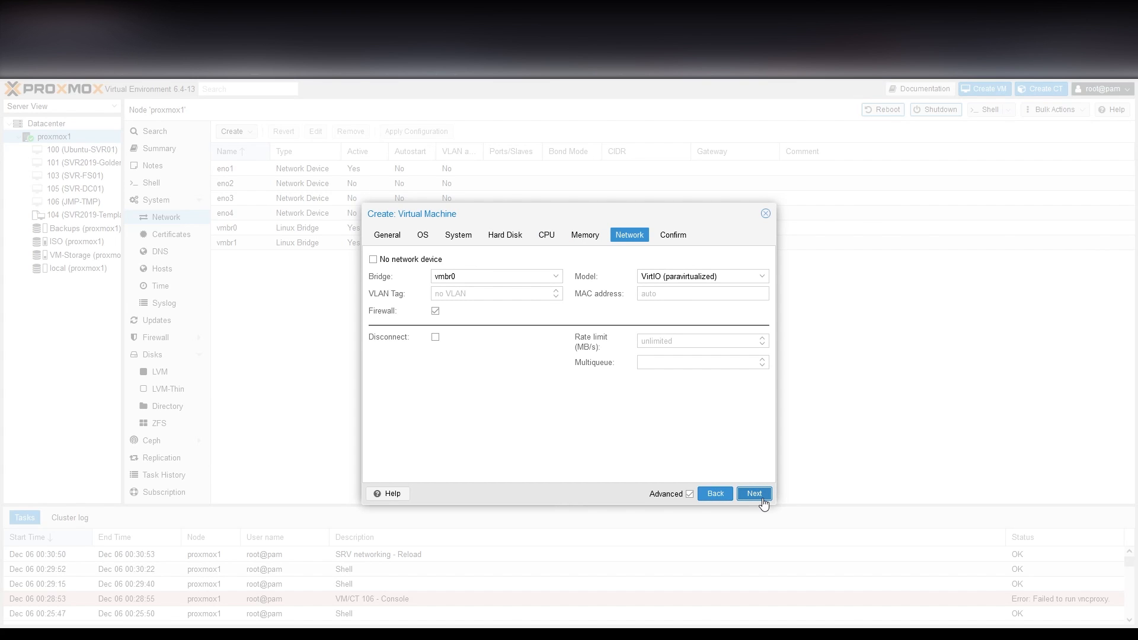
Disable the firewall on the VM's network card and create the pfSense VM.
left_click(435, 312)
left_click(752, 495)
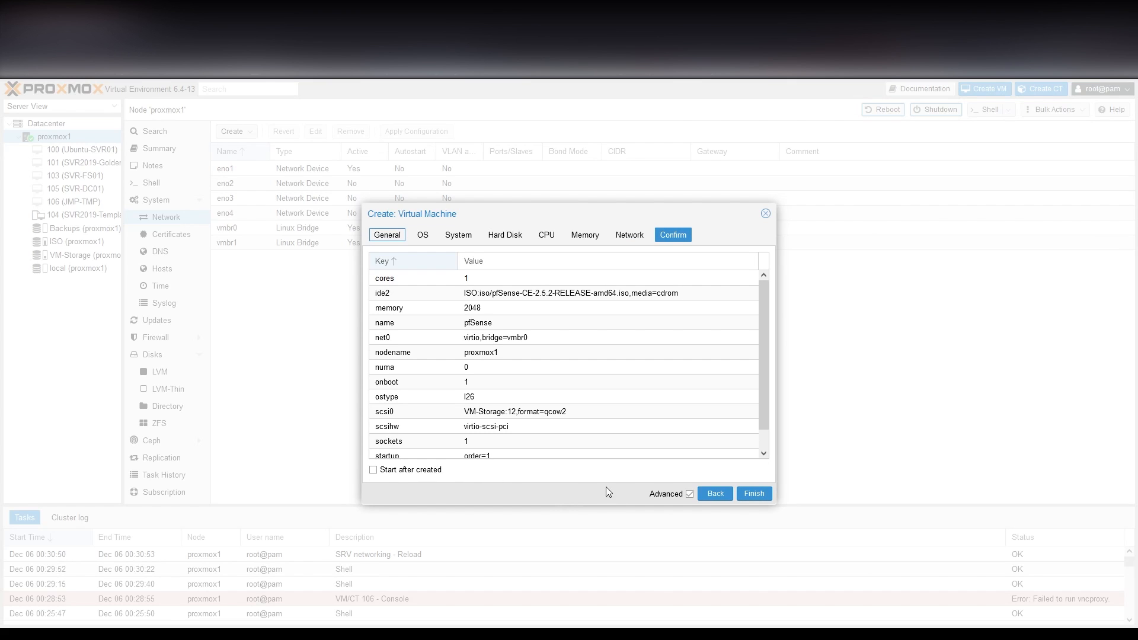
left_click(756, 494)
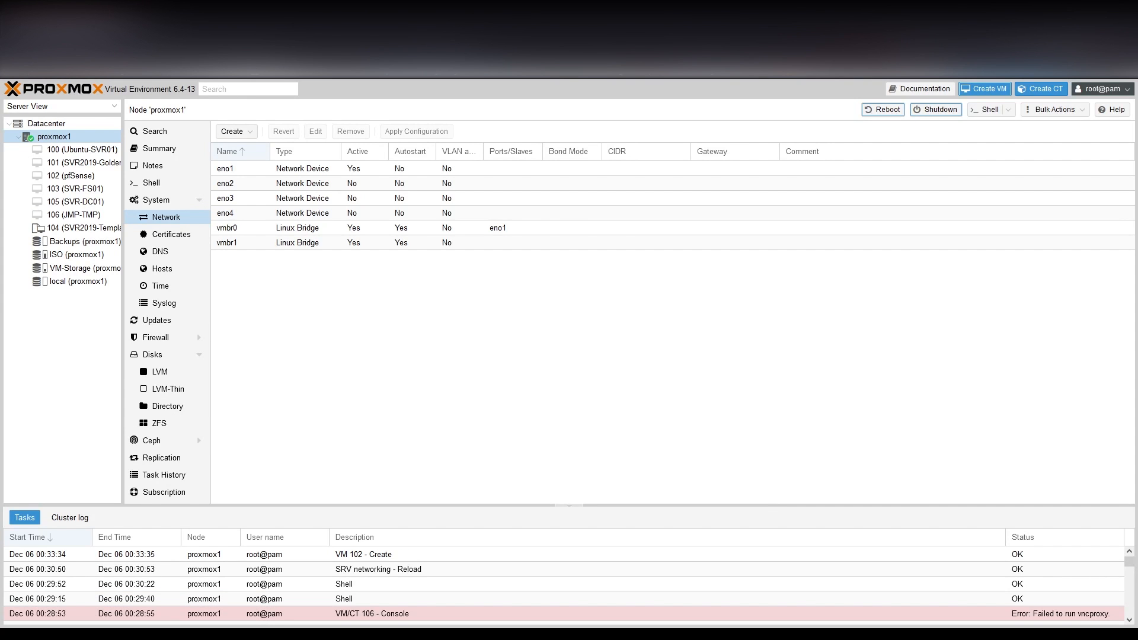
Add a second network device to VM 102 on bridge vmbr1 with firewall off.
left_click(70, 177)
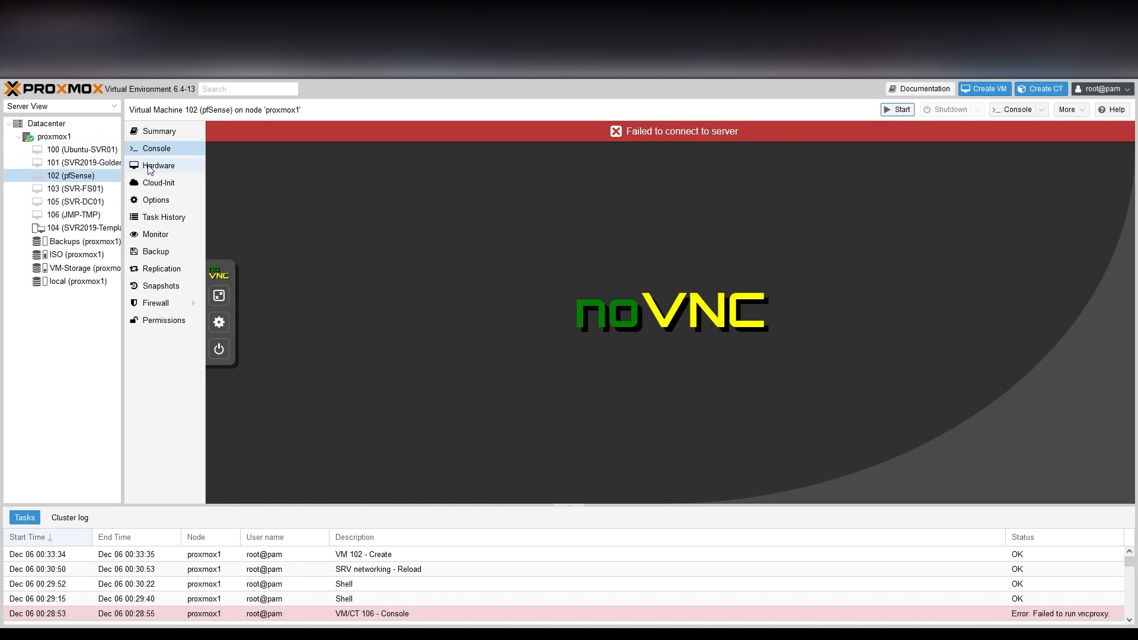
left_click(149, 169)
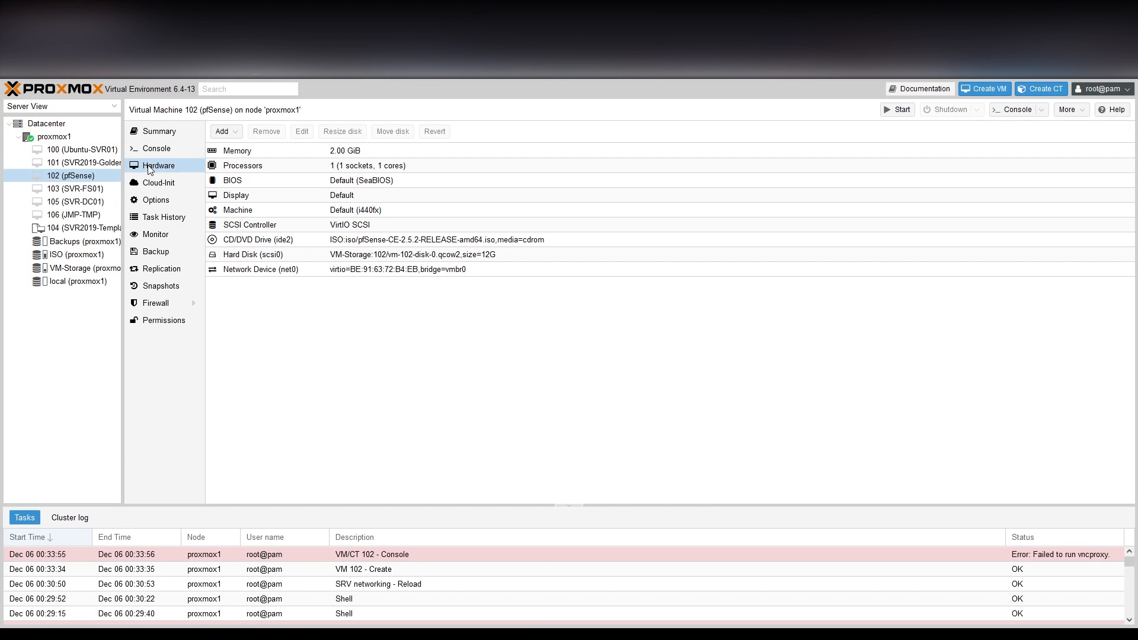
left_click(225, 131)
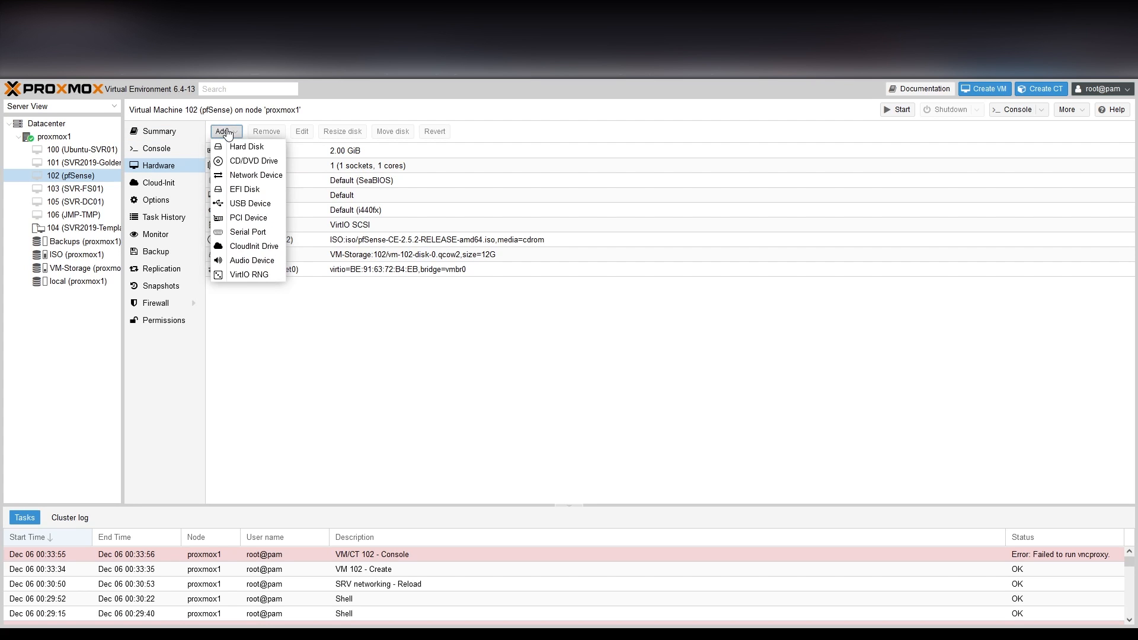
left_click(231, 175)
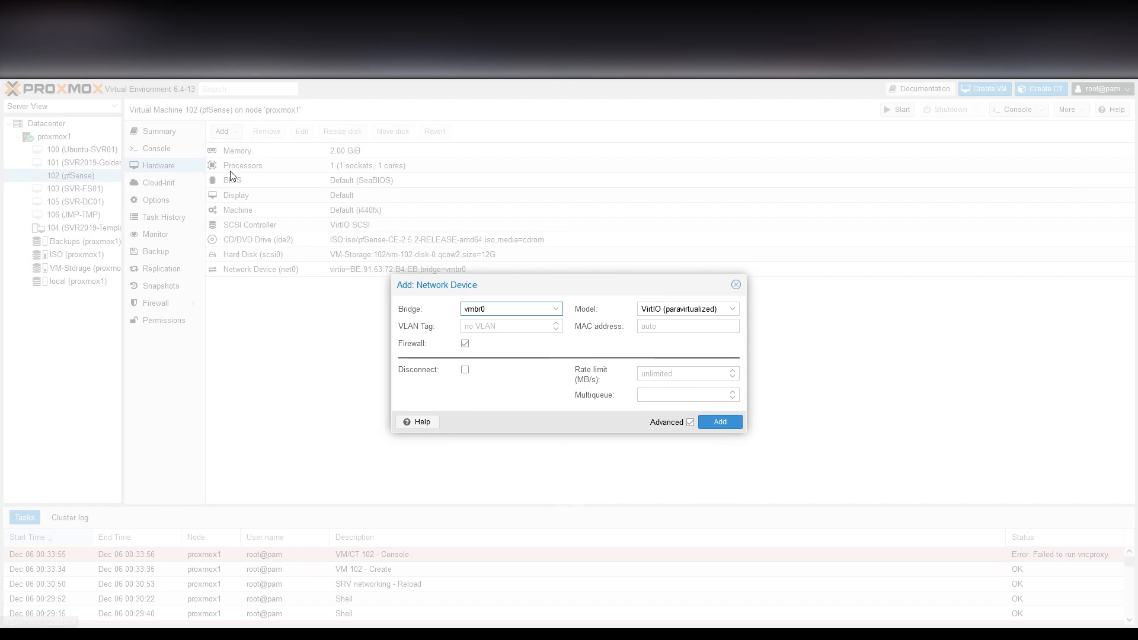
left_click(556, 309)
left_click(488, 356)
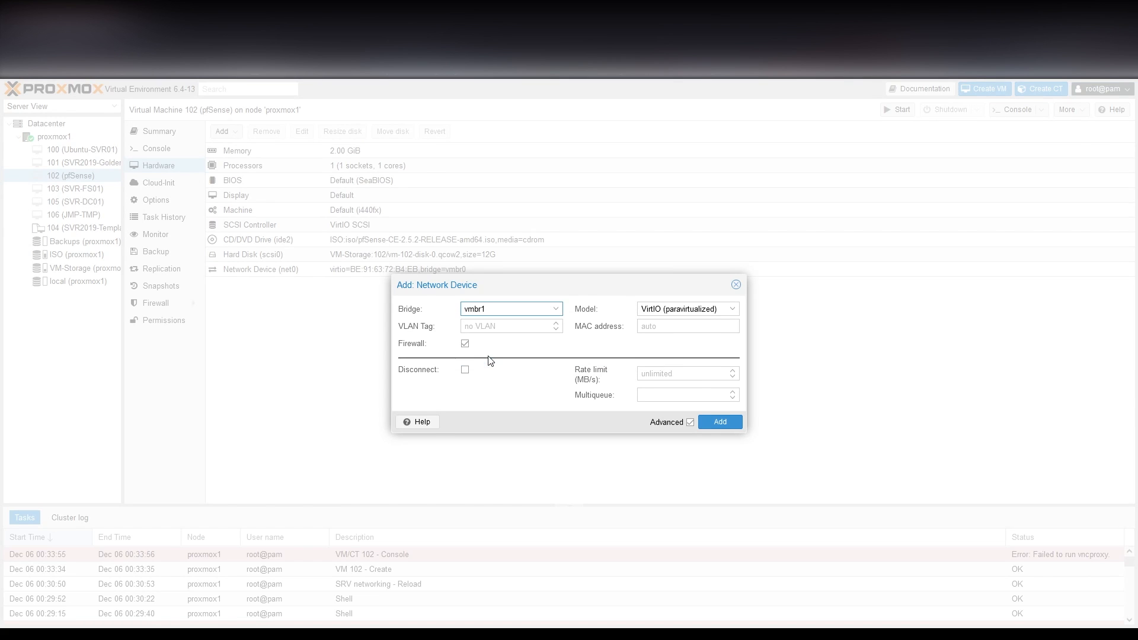
left_click(464, 344)
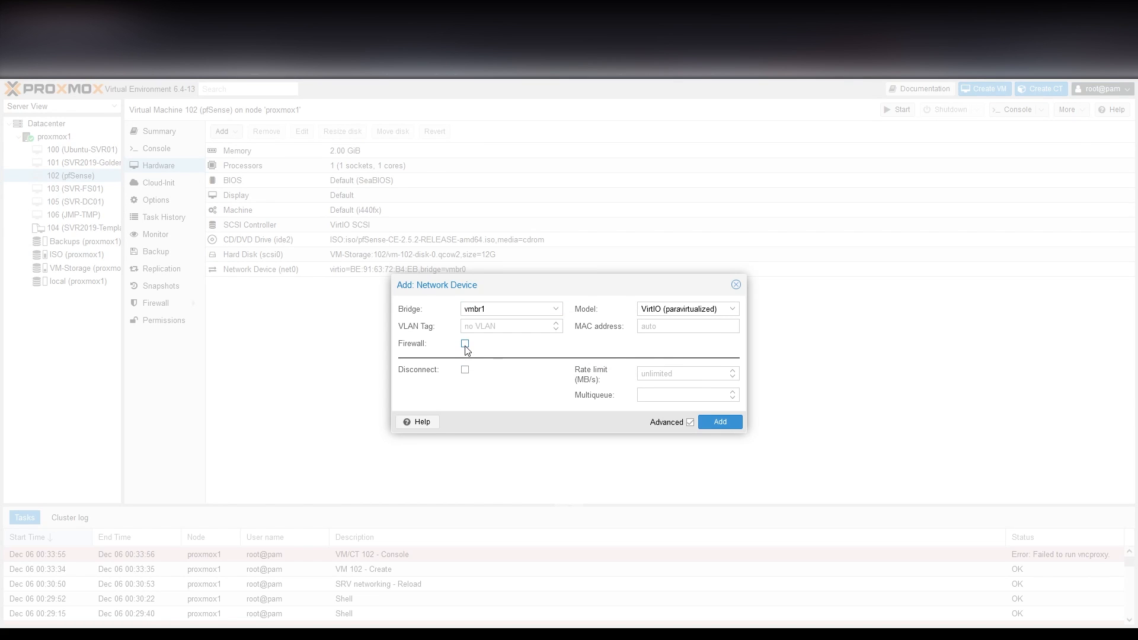
left_click(731, 425)
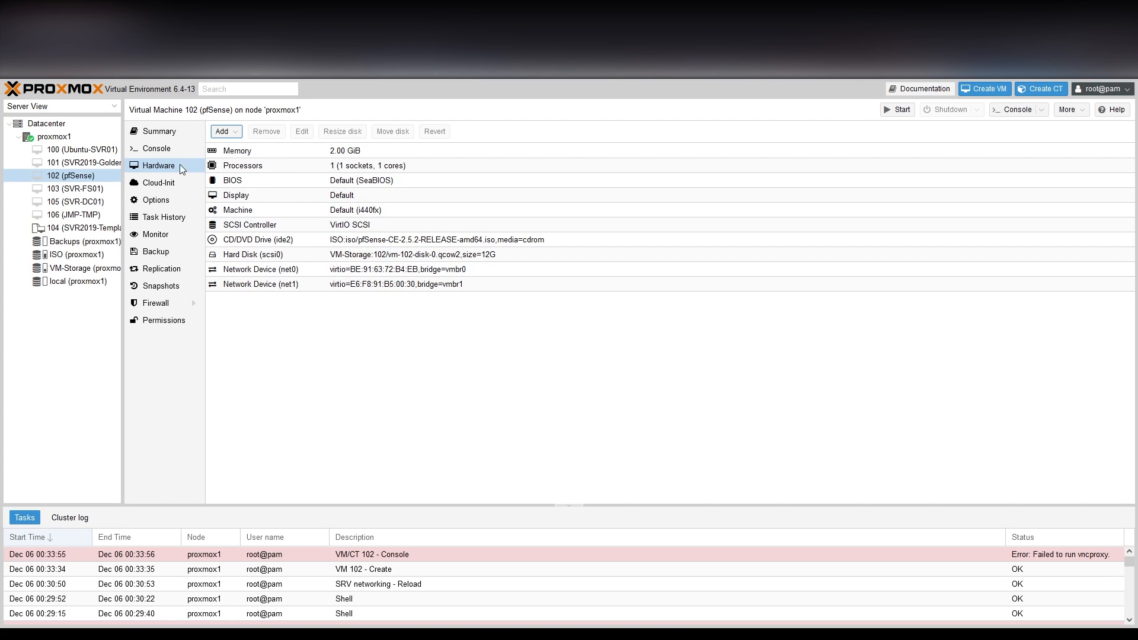
left_click(172, 148)
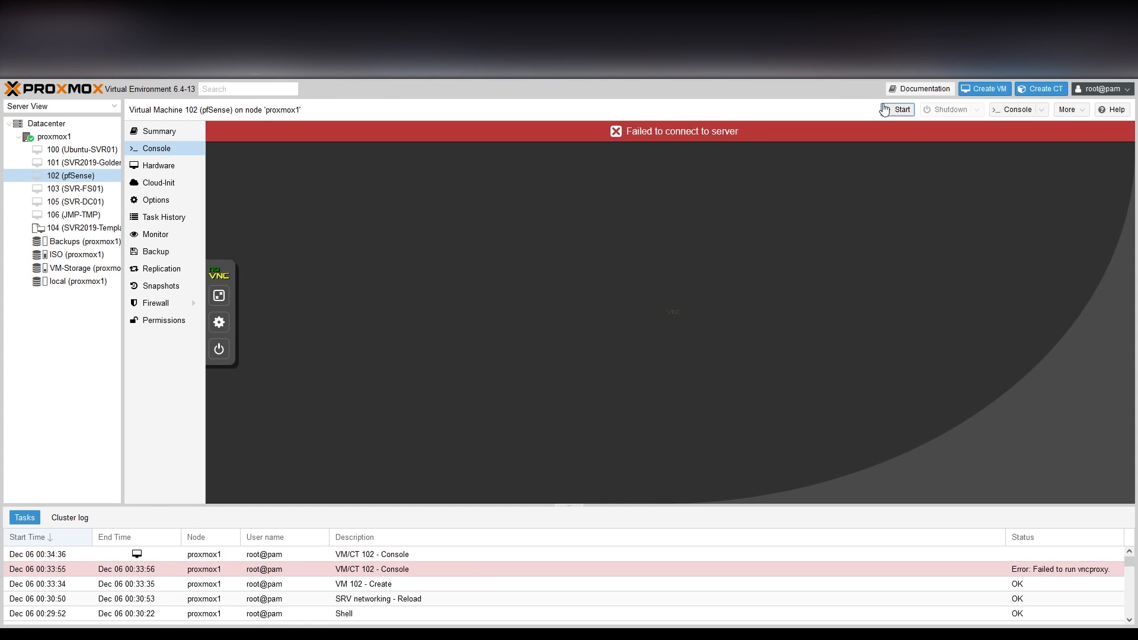
Start VM 102, finish the pfSense installer, and answer n to decline VLAN setup.
left_click(898, 110)
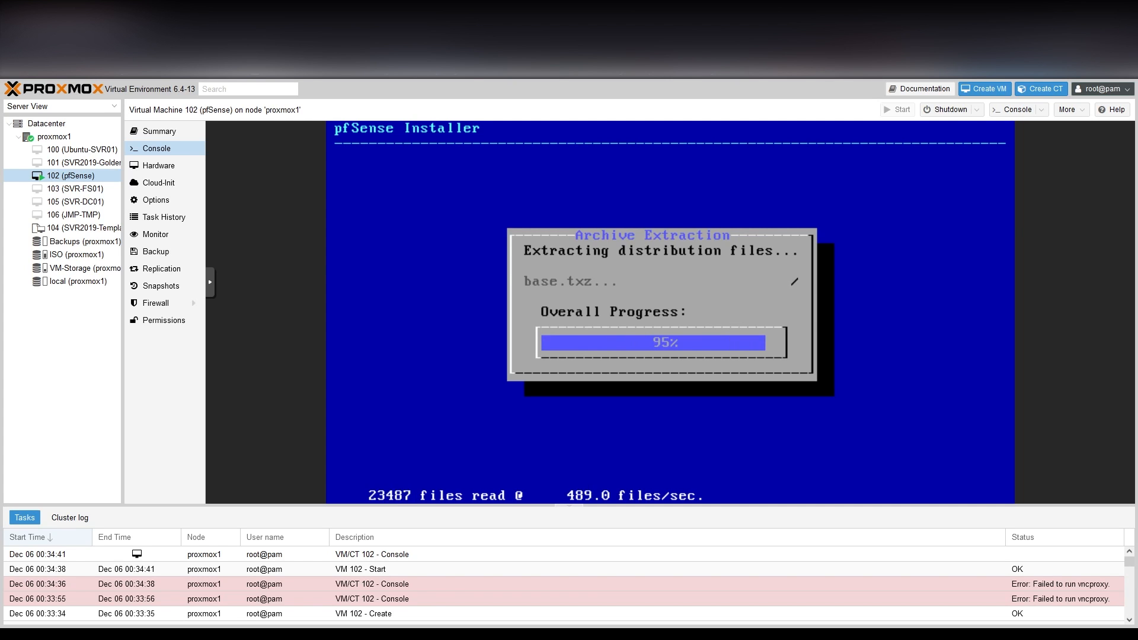
key("Return")
key("Return")
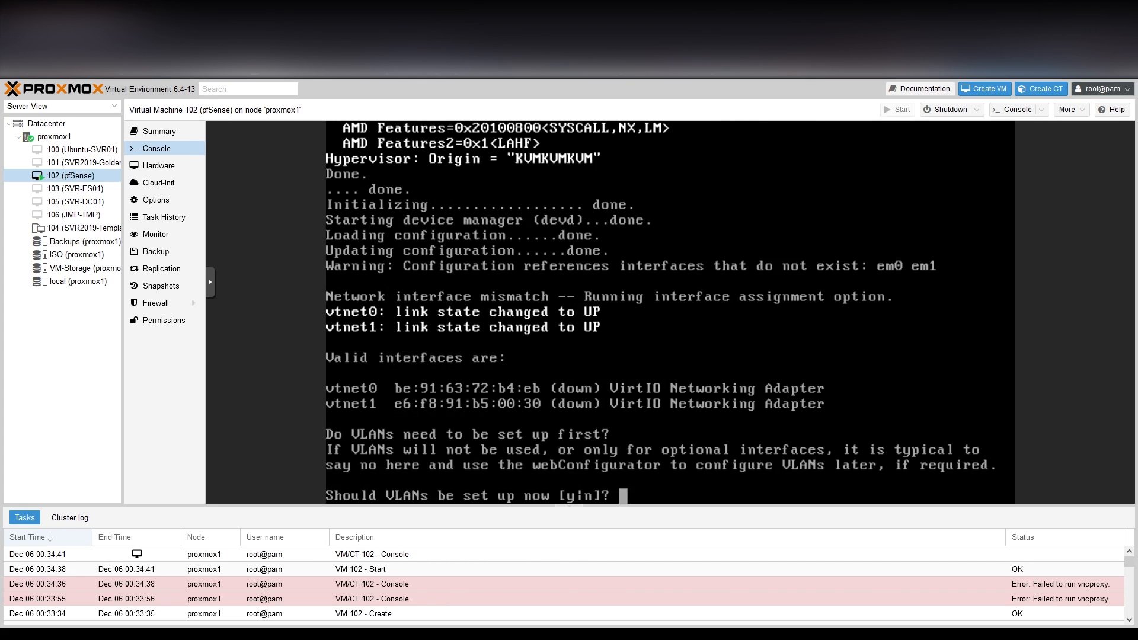
type("n")
key("Return")
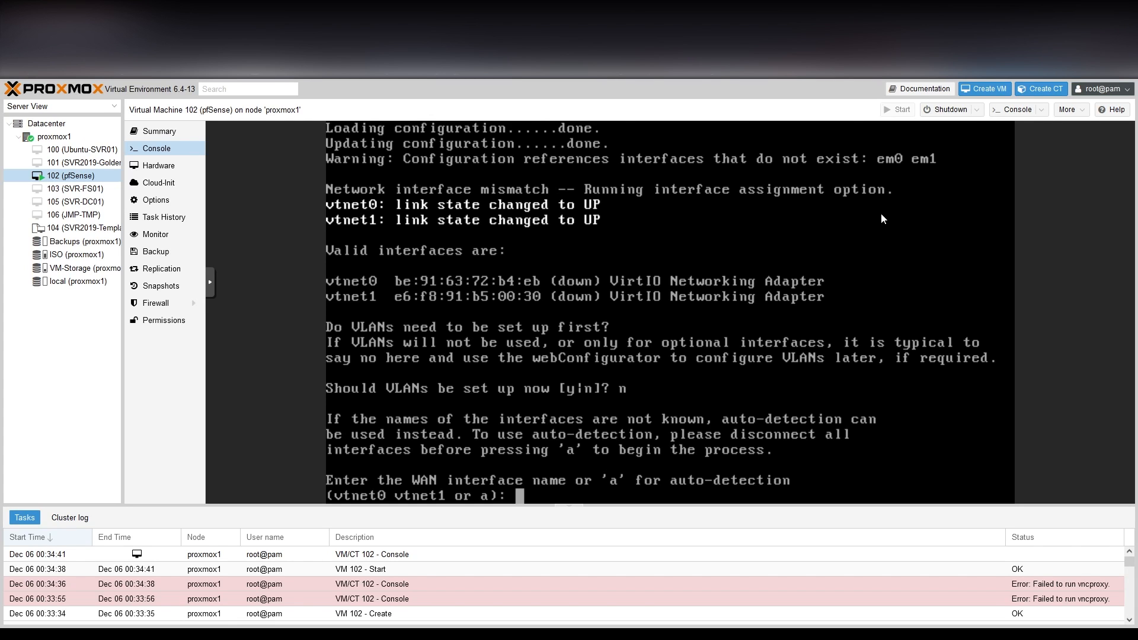
Disconnect VM 102's net0 device, then reconnect it so its vmbr0 link is up again.
left_click(185, 166)
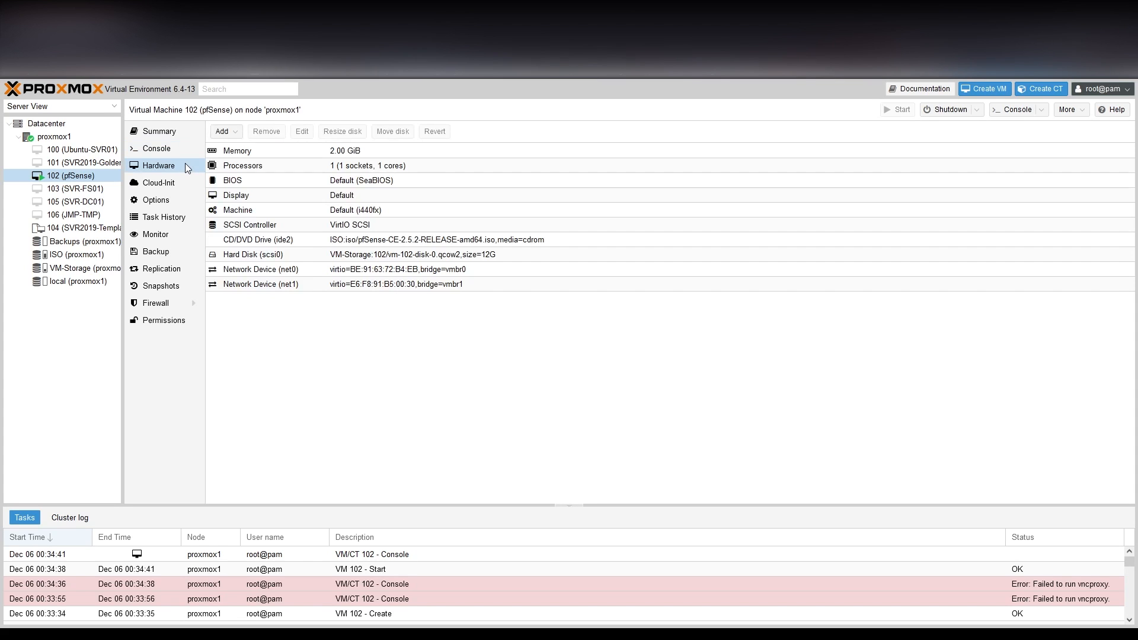
left_click(358, 272)
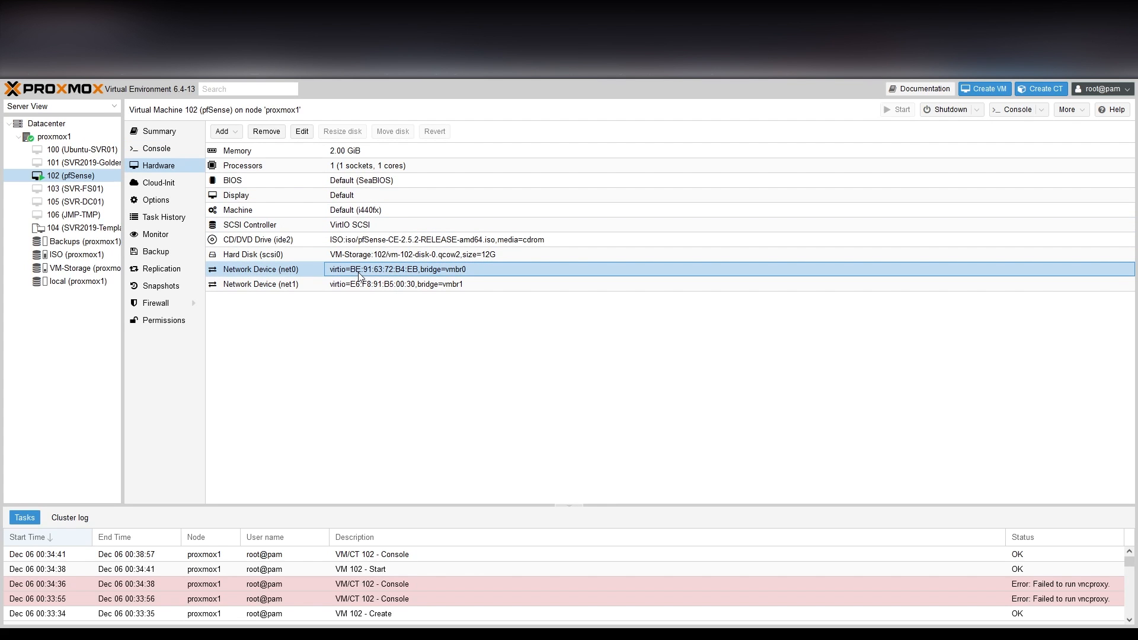
double_click(359, 275)
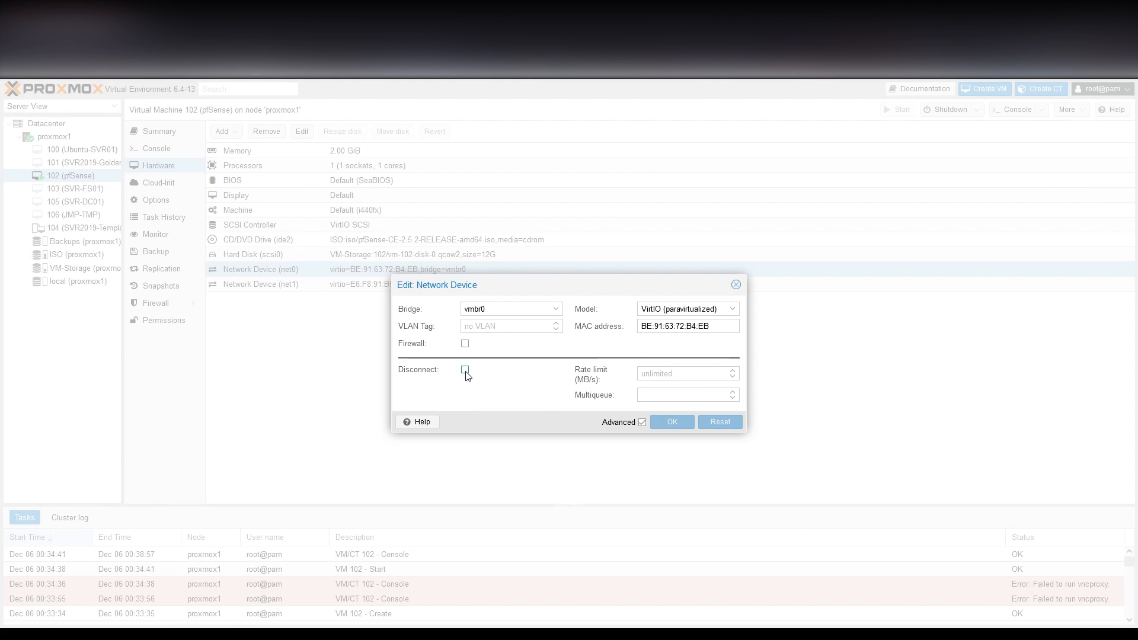
left_click(464, 369)
left_click(681, 424)
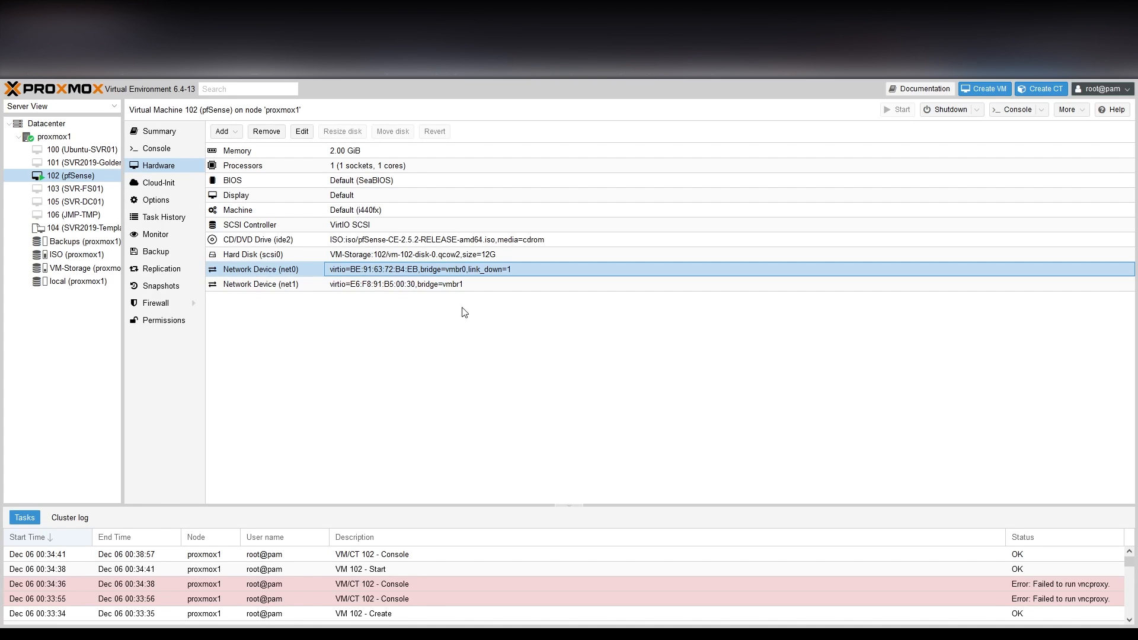
double_click(387, 269)
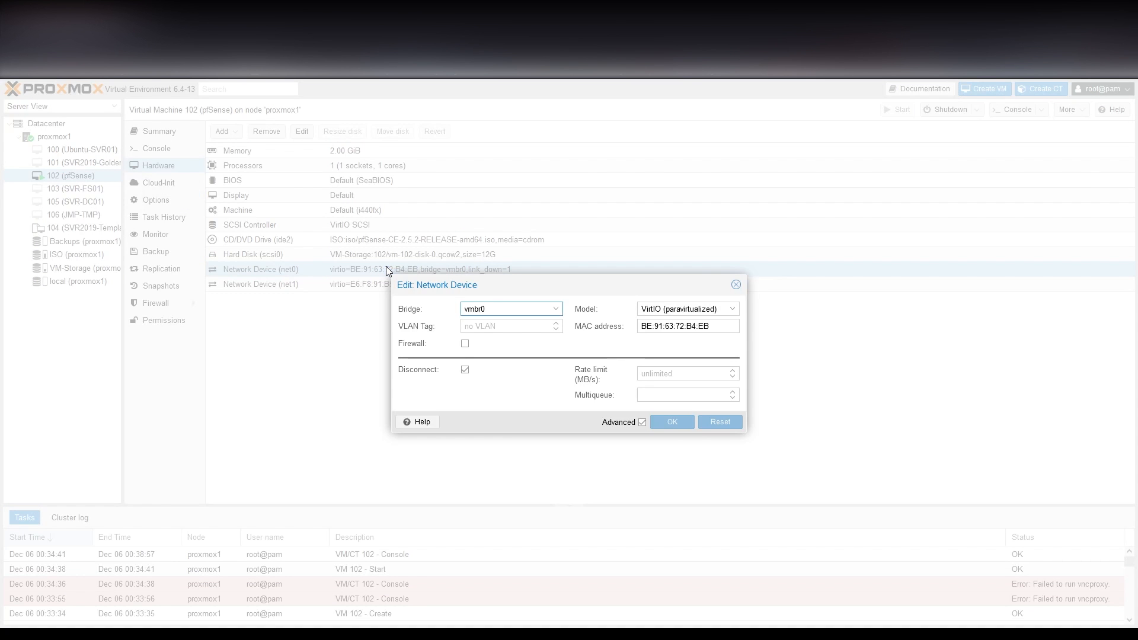
left_click(465, 369)
left_click(671, 422)
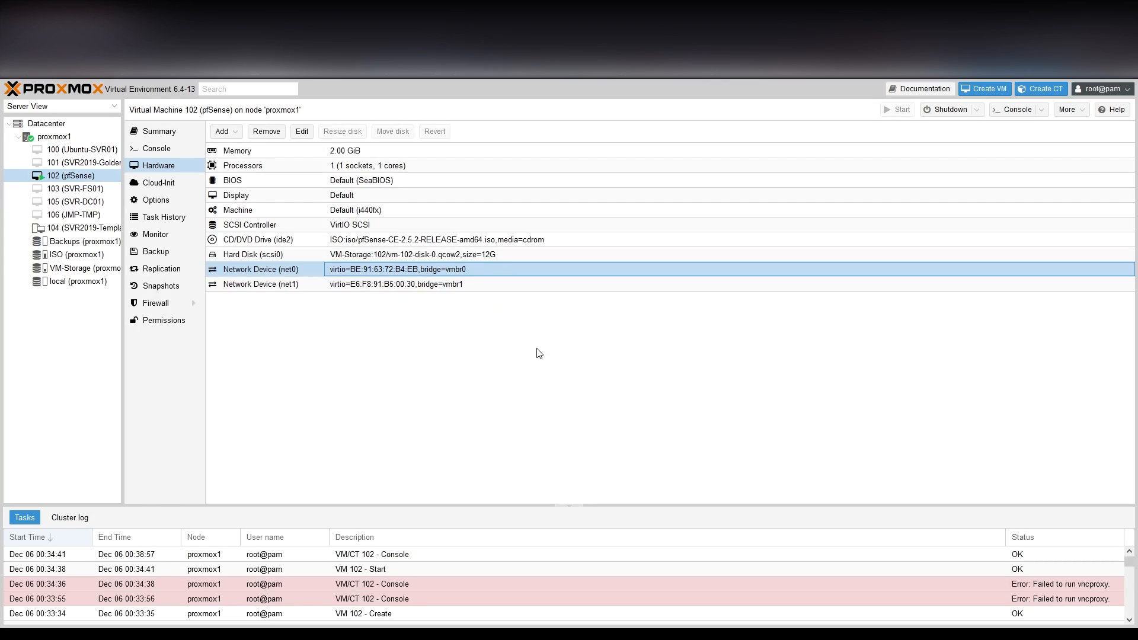
Assign vtnet0 as WAN and vtnet1 as LAN in the pfSense console, confirming with y.
left_click(163, 148)
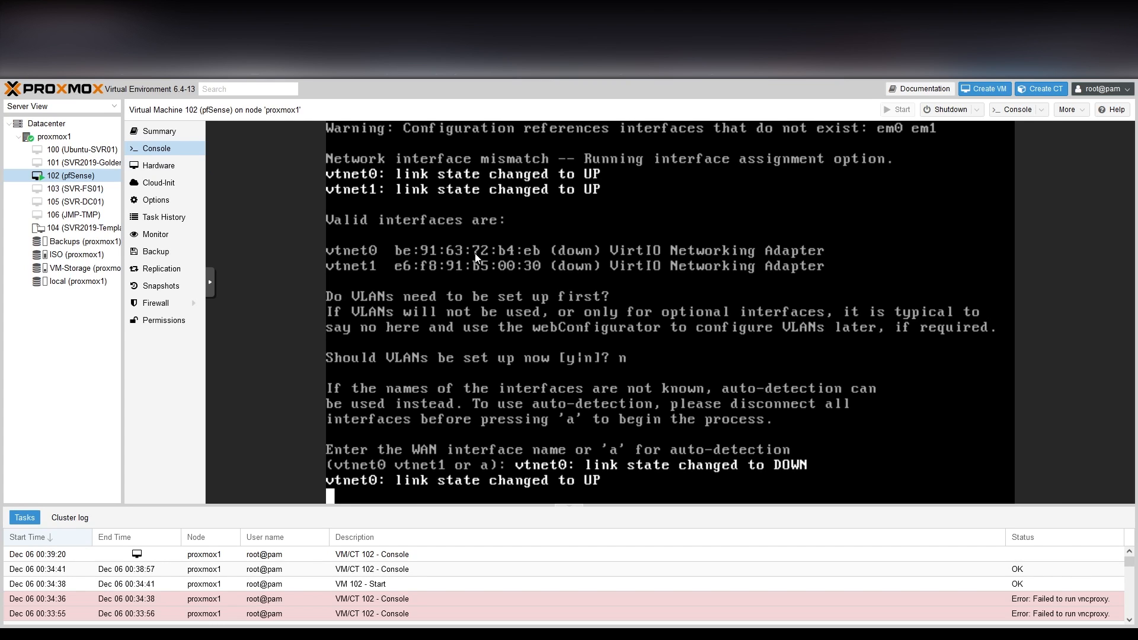
type("vtnet0")
key("Return")
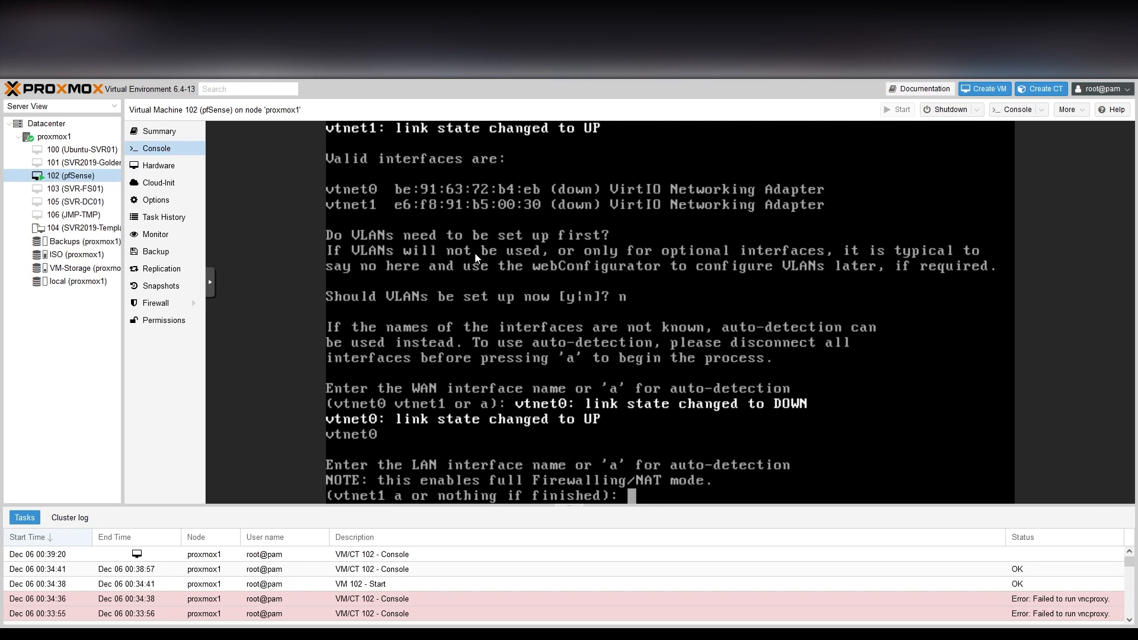
type("vtnet1")
key("Return")
type("y")
key("Return")
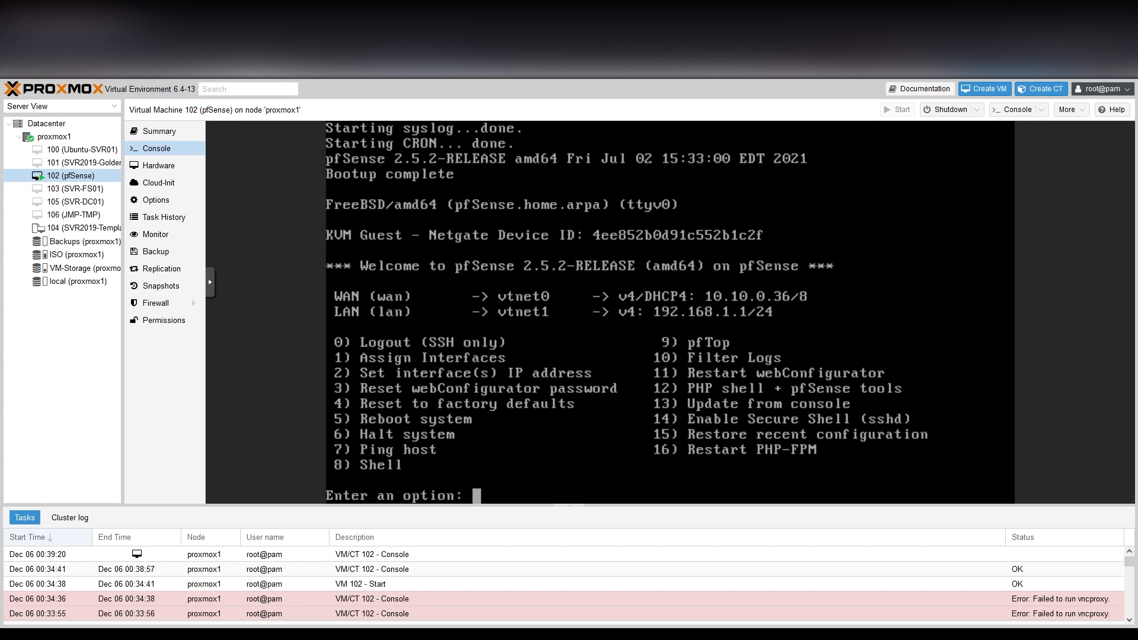
Move JMP-TMP's net0 from vmbr0 to bridge vmbr1 and start VM 106.
left_click(74, 214)
left_click(148, 166)
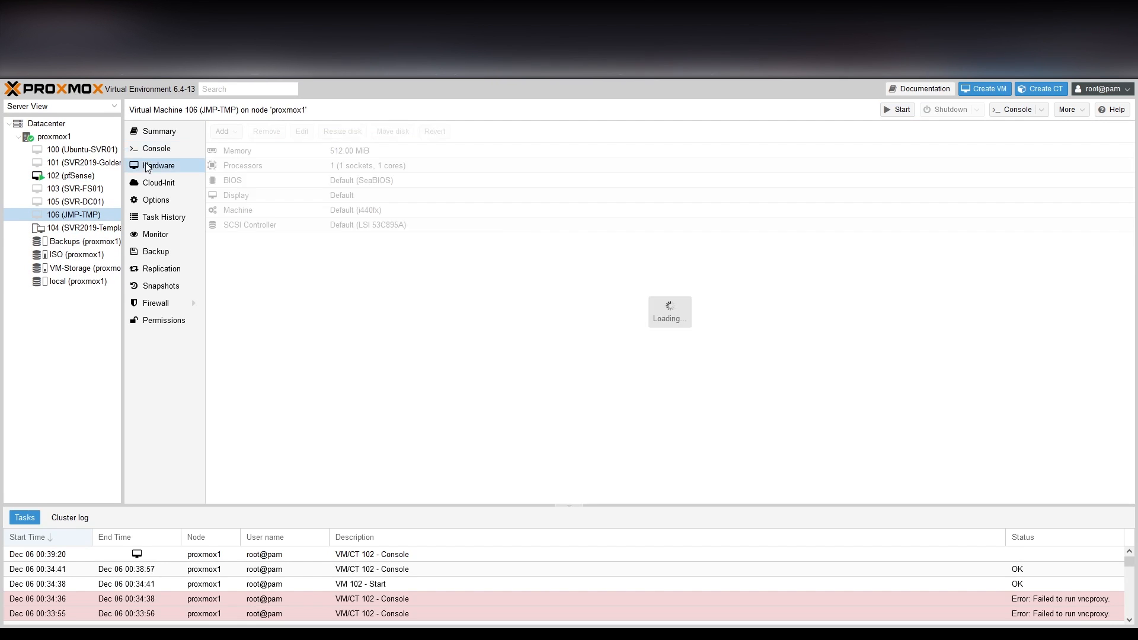
left_click(255, 270)
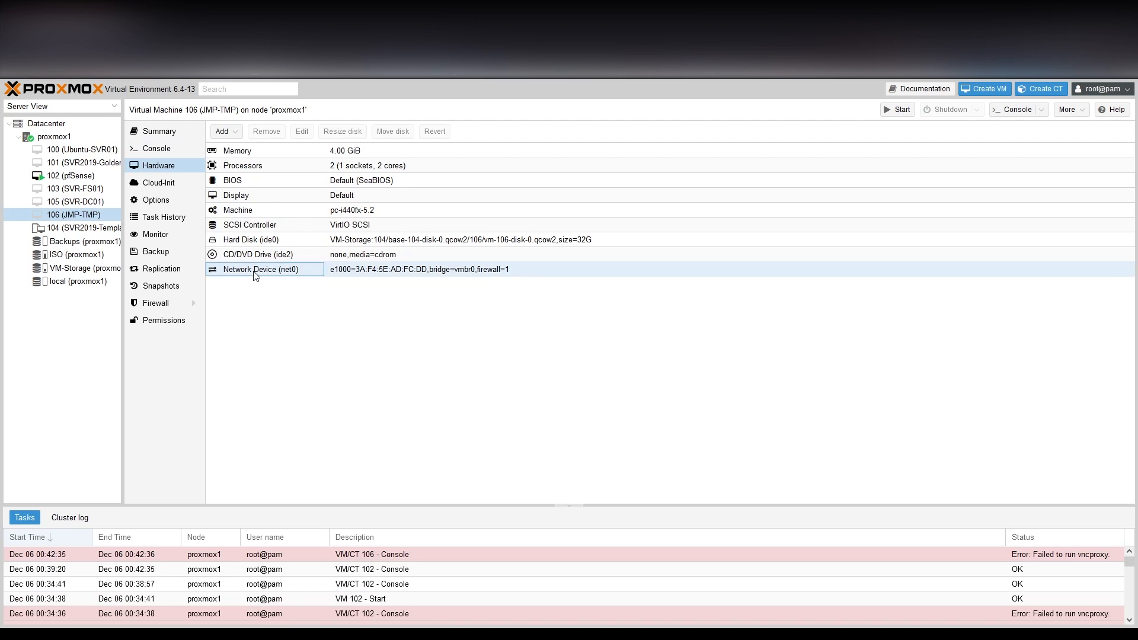
left_click(302, 132)
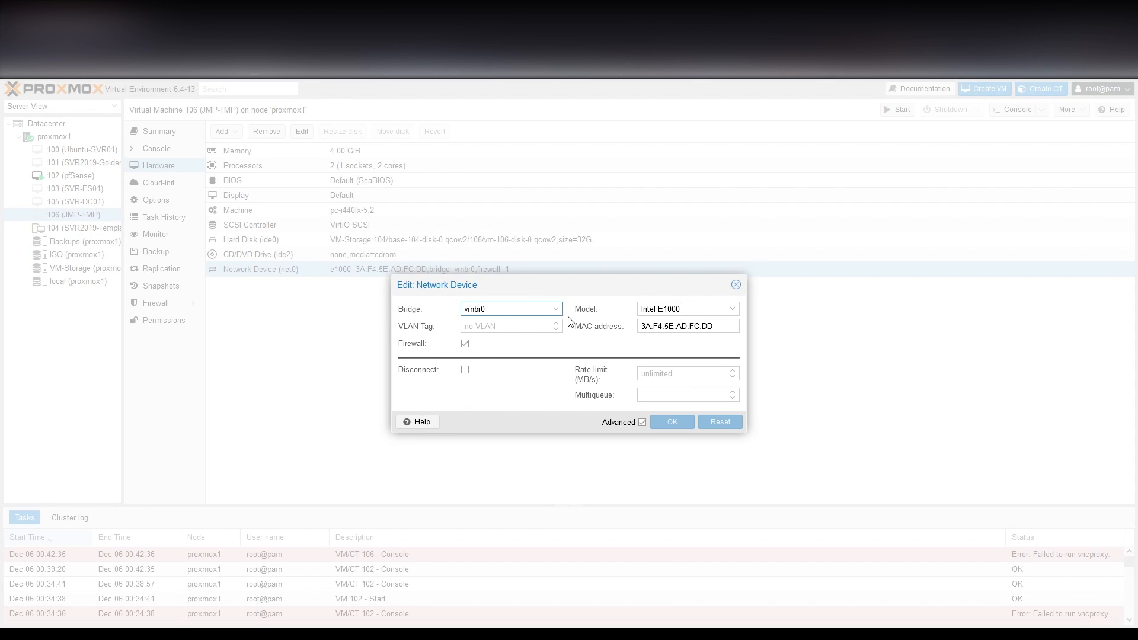
left_click(550, 306)
left_click(481, 357)
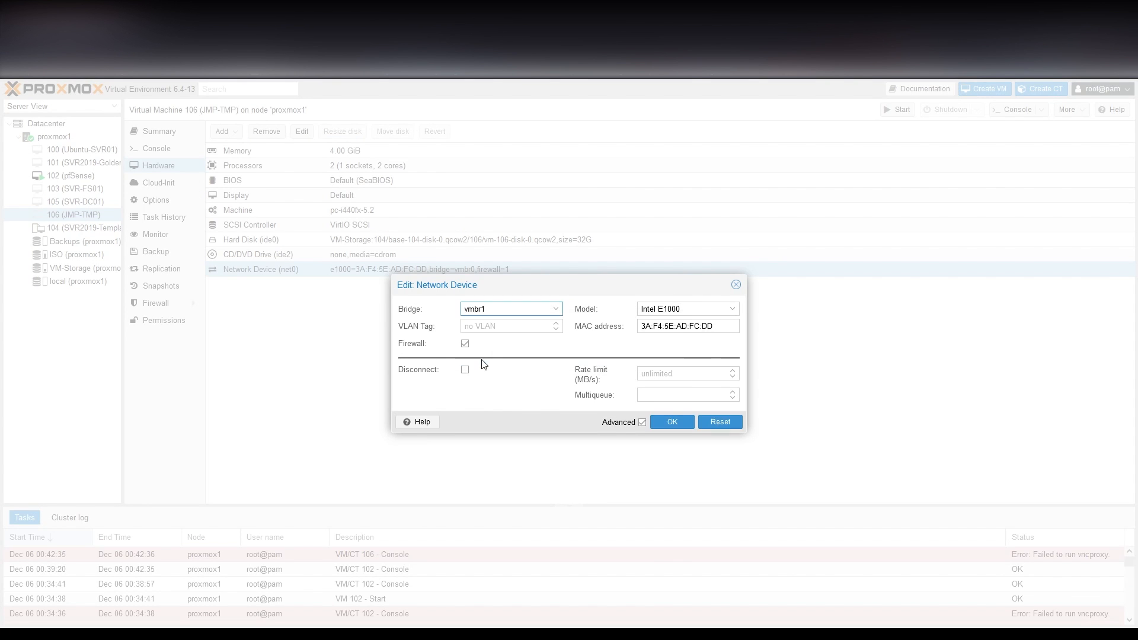
left_click(671, 423)
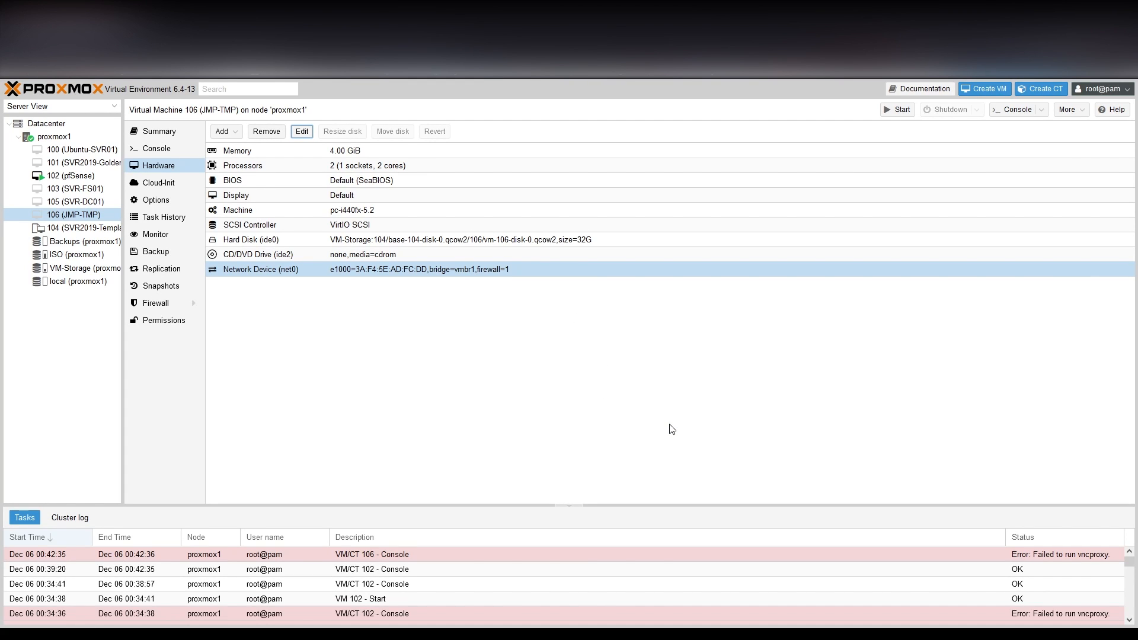
left_click(887, 113)
In the jump VM's console, allow network discovery and close Server Manager.
left_click(174, 148)
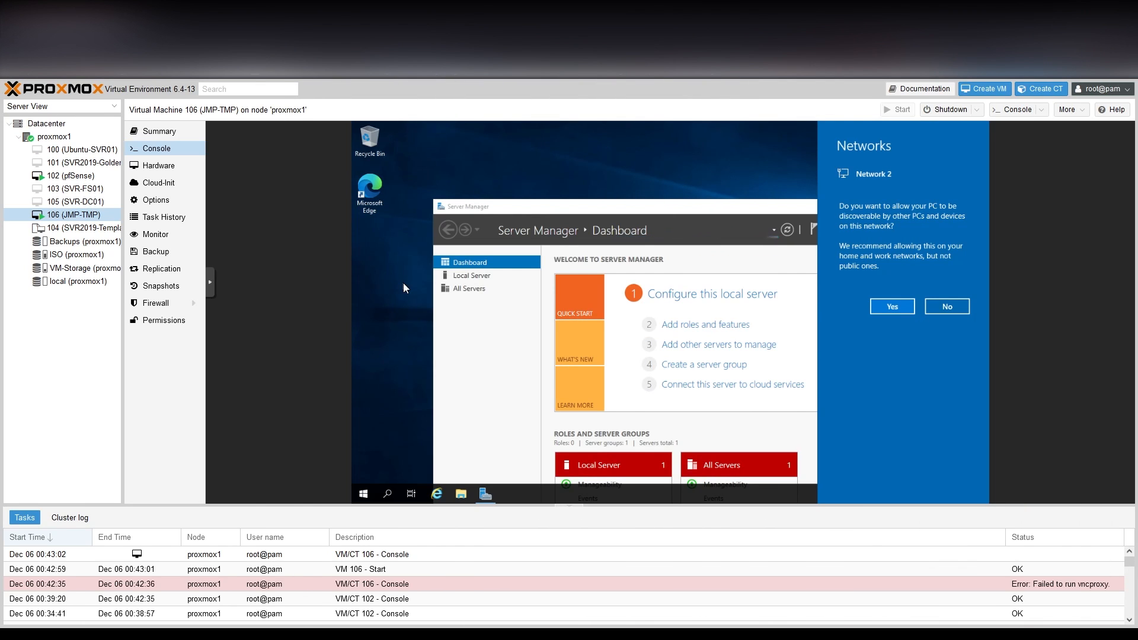
left_click(891, 306)
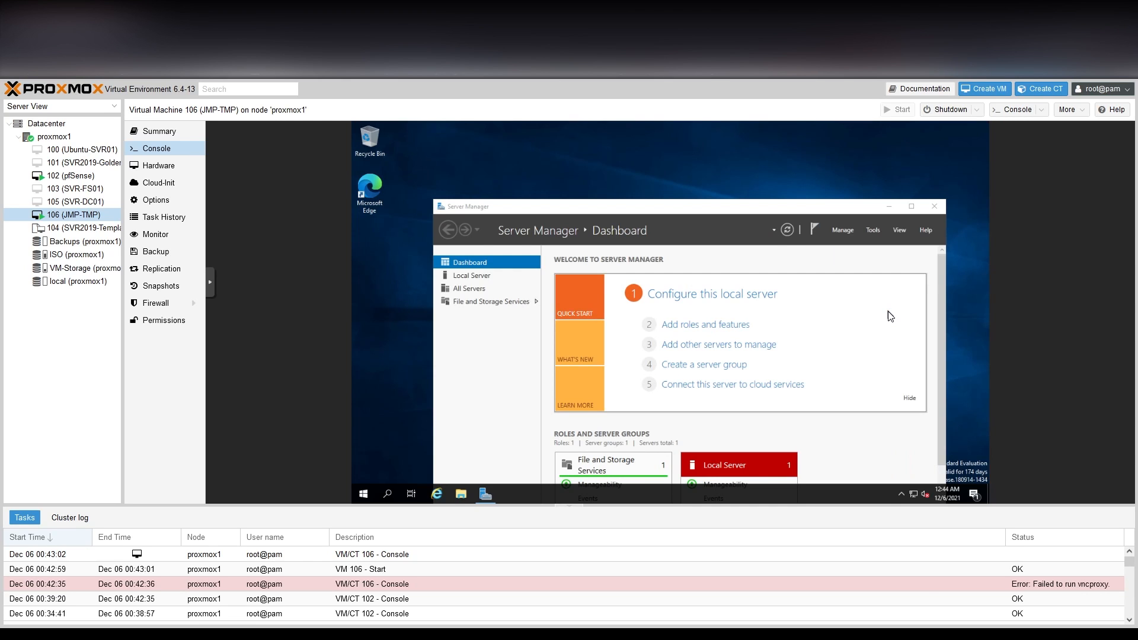
left_click(937, 209)
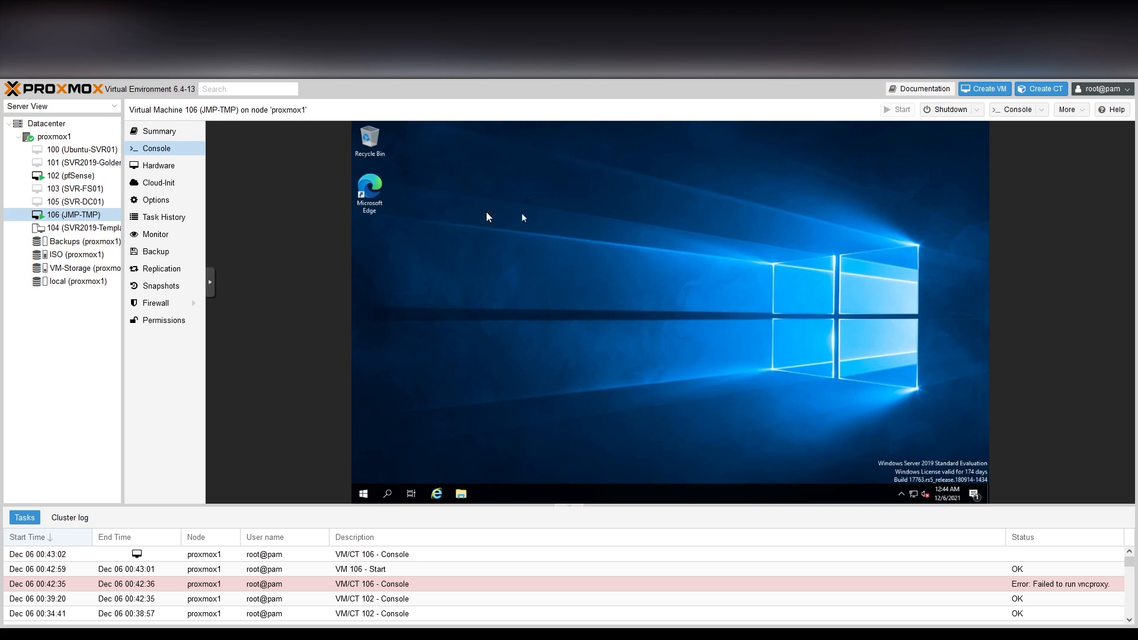
Open 192.168.1.1 in Edge and proceed past the certificate warning.
double_click(370, 188)
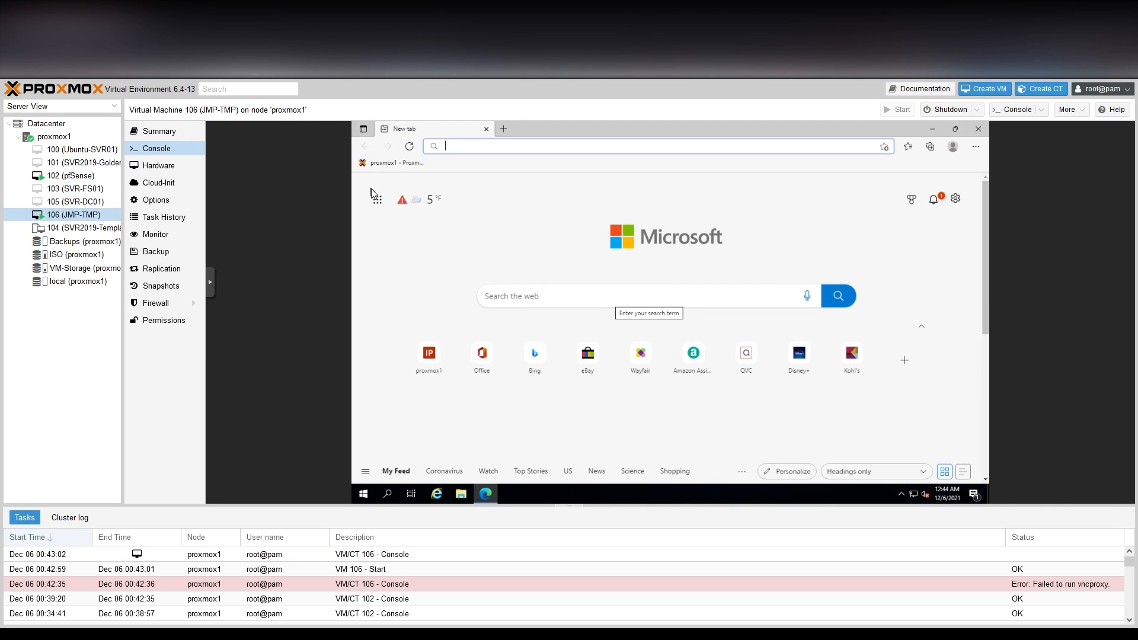
type("192.1")
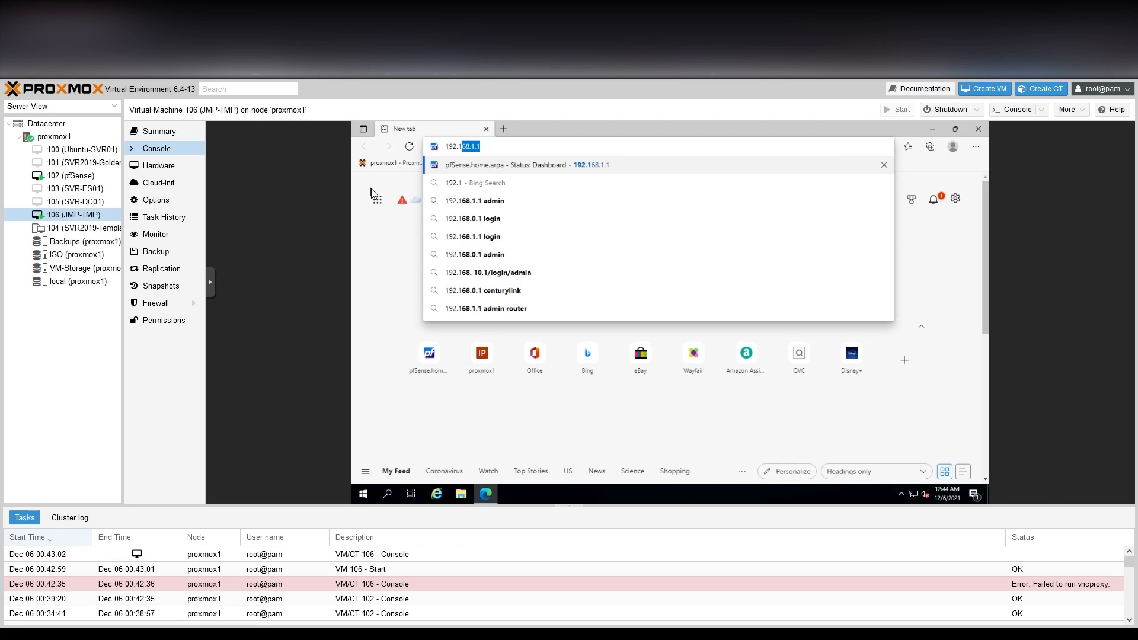
type("68.1.1")
key("Return")
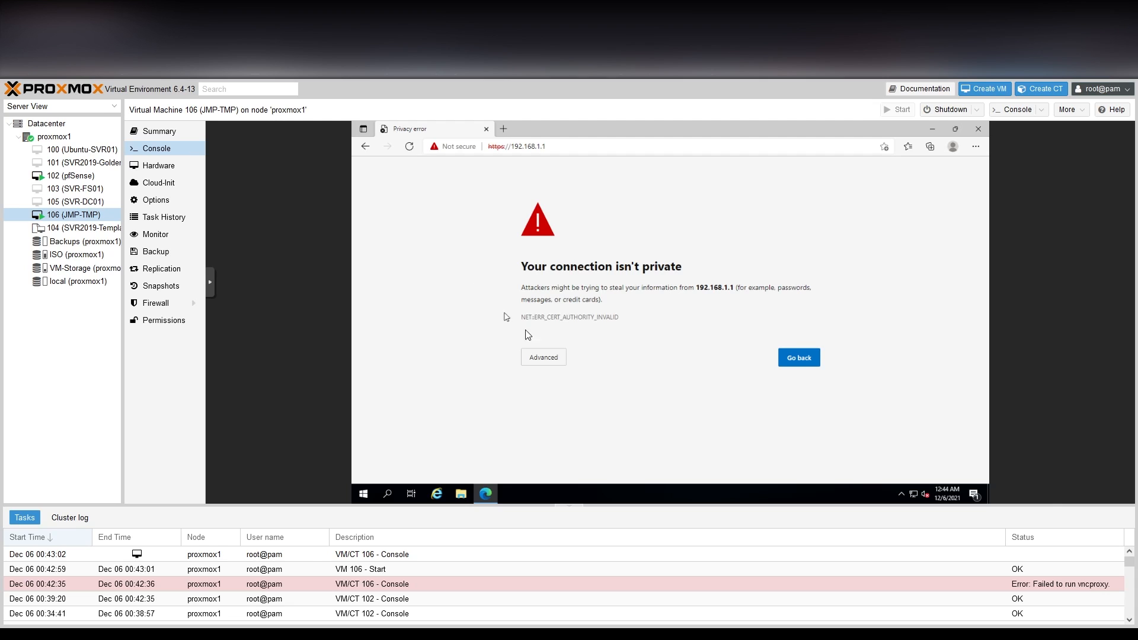
left_click(552, 354)
left_click(553, 436)
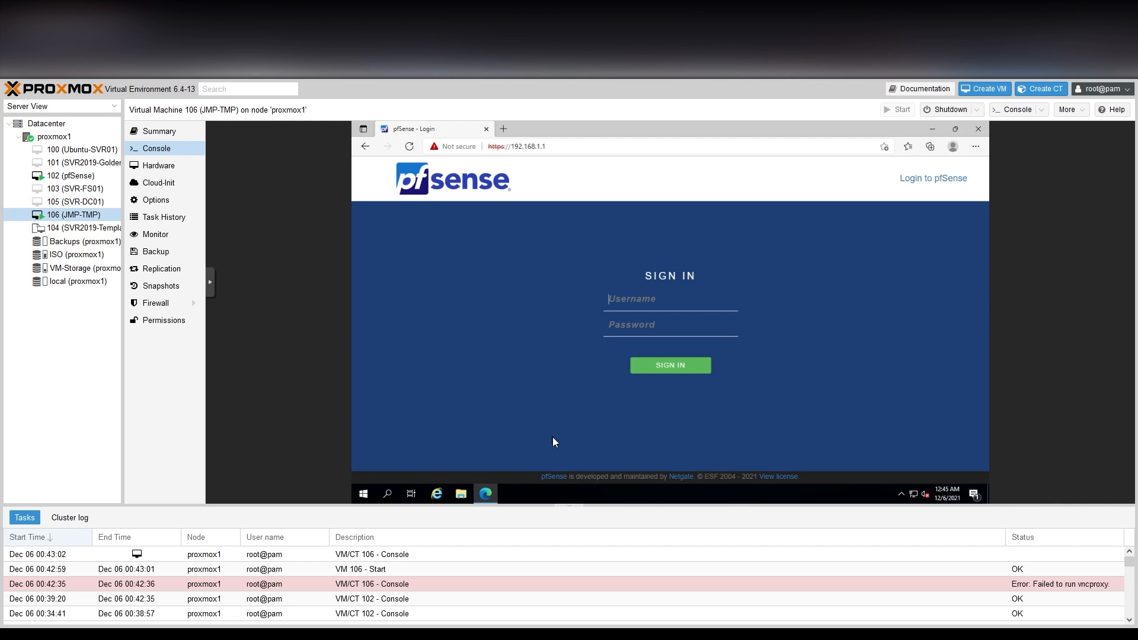
Sign in to pfSense as admin with the default password.
type("admin")
key("Tab")
type("pfsense")
key("Return")
Replace the domain home.arpa with test.lab in the setup wizard and continue.
double_click(532, 357)
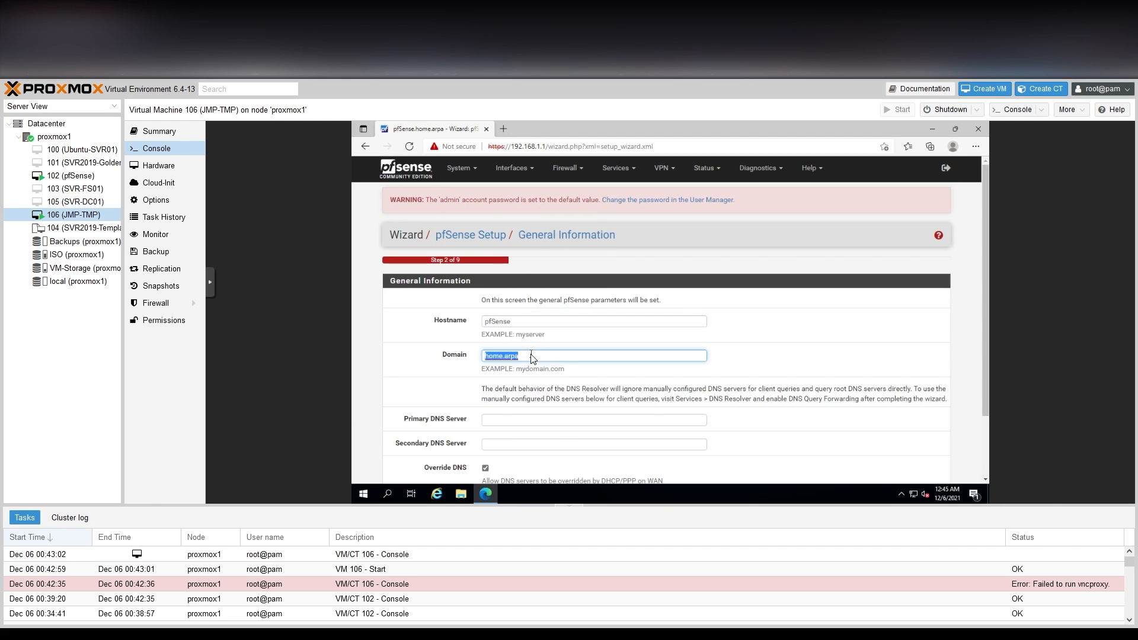
type("test.lab")
scroll(532, 356, "down", 3)
left_click(495, 434)
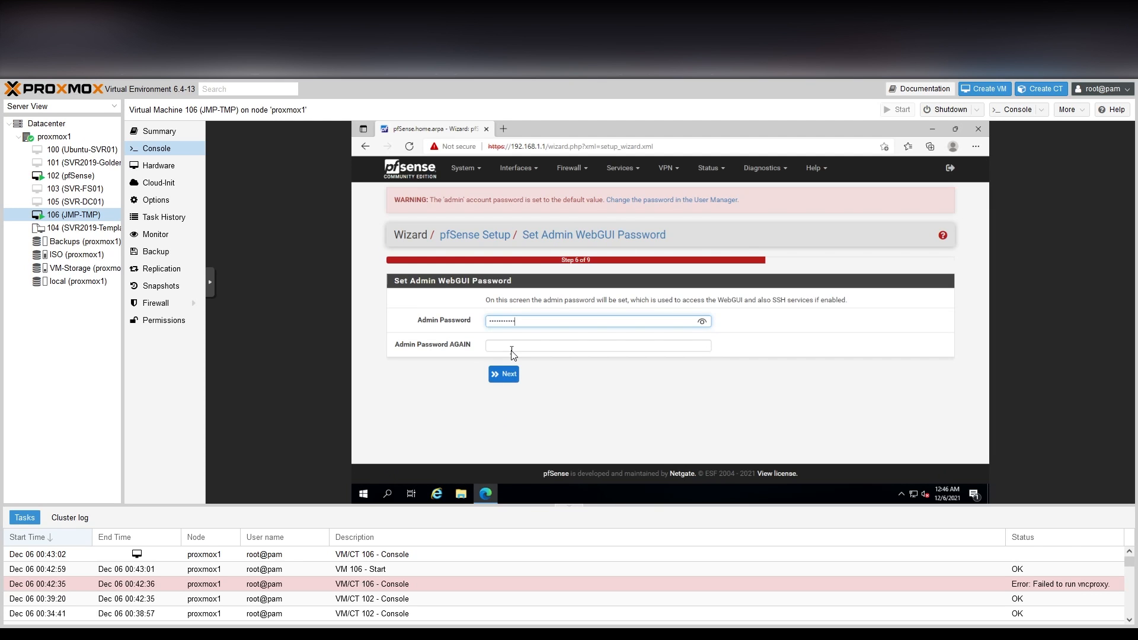